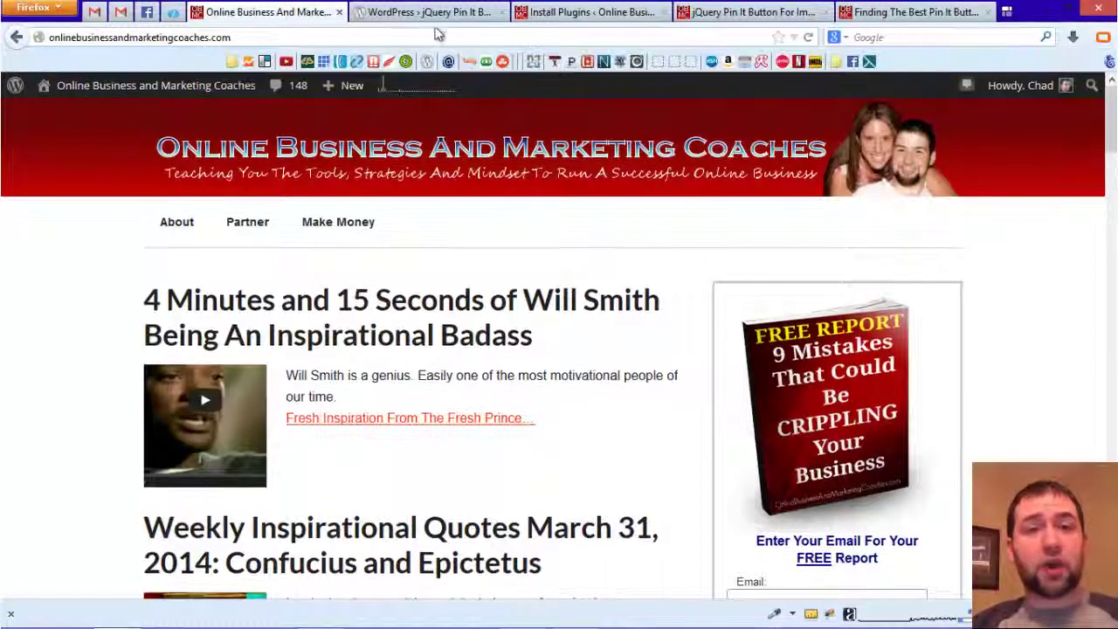
- View the jQuery Pin It Button For Images page in the WordPress plugin directory, and close it
{"action": "left_click", "coordinate": [464, 16]}
{"action": "scroll", "coordinate": [324, 290], "scroll_direction": "down", "scroll_amount": 1}
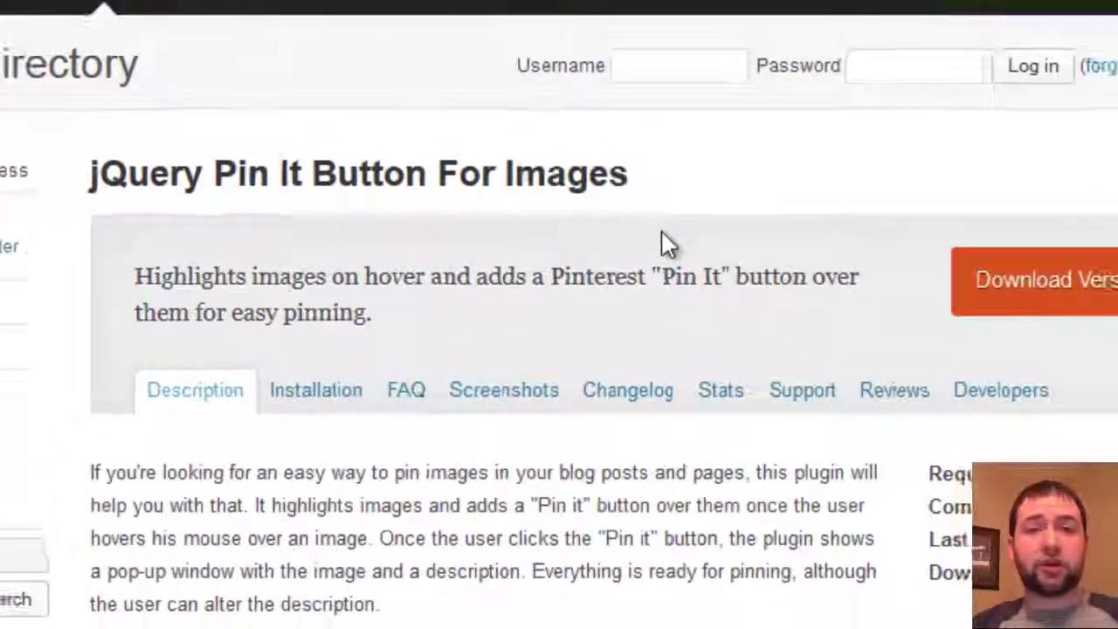
{"action": "key", "text": "ctrl+w"}
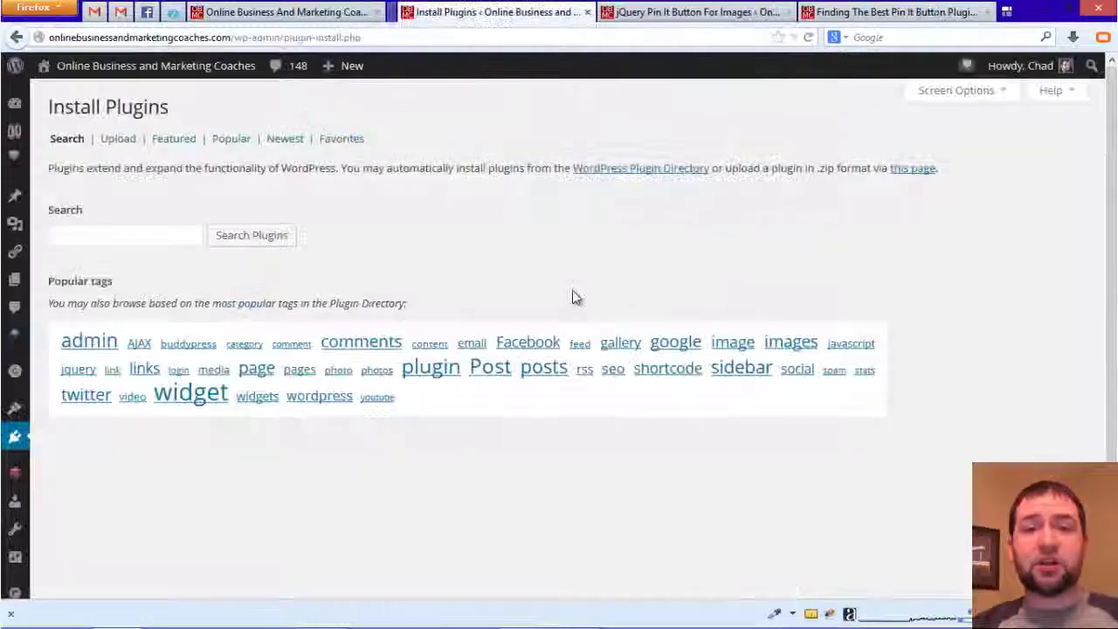
- Search the installable plugins for "jquery pin it button"
{"action": "left_click", "coordinate": [163, 237]}
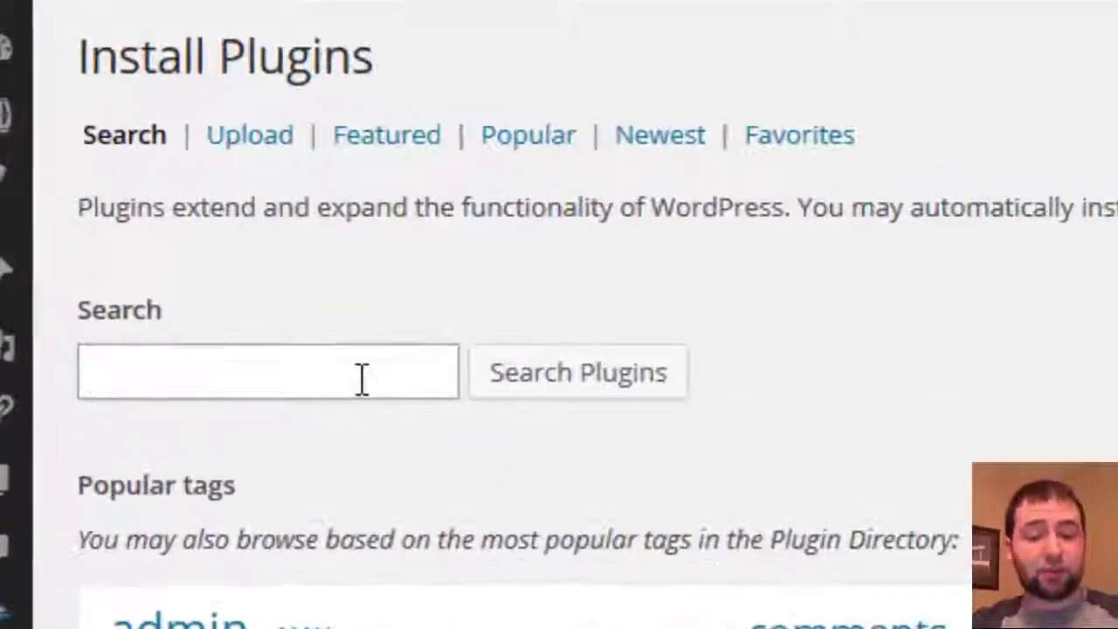
{"action": "type", "text": "jquery"}
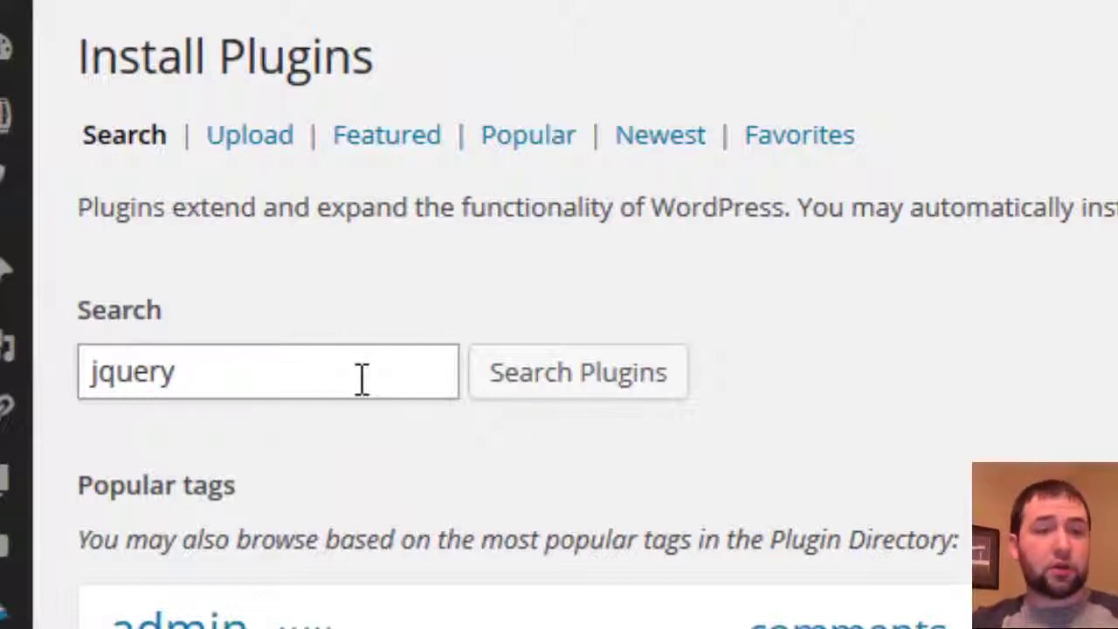
{"action": "type", "text": " pin it button"}
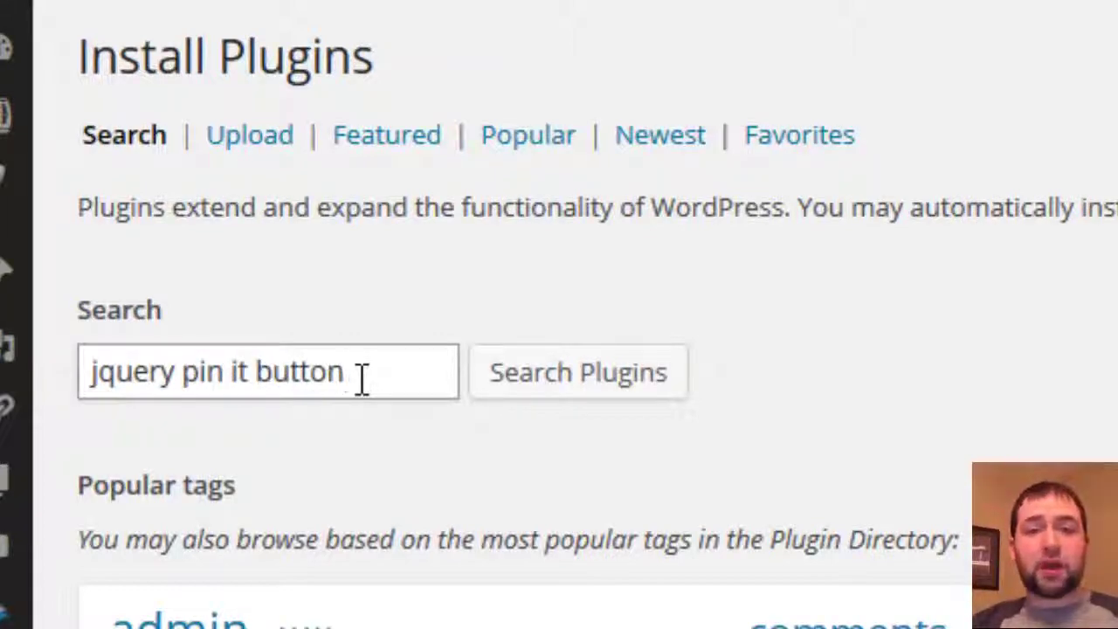
{"action": "key", "text": "Return"}
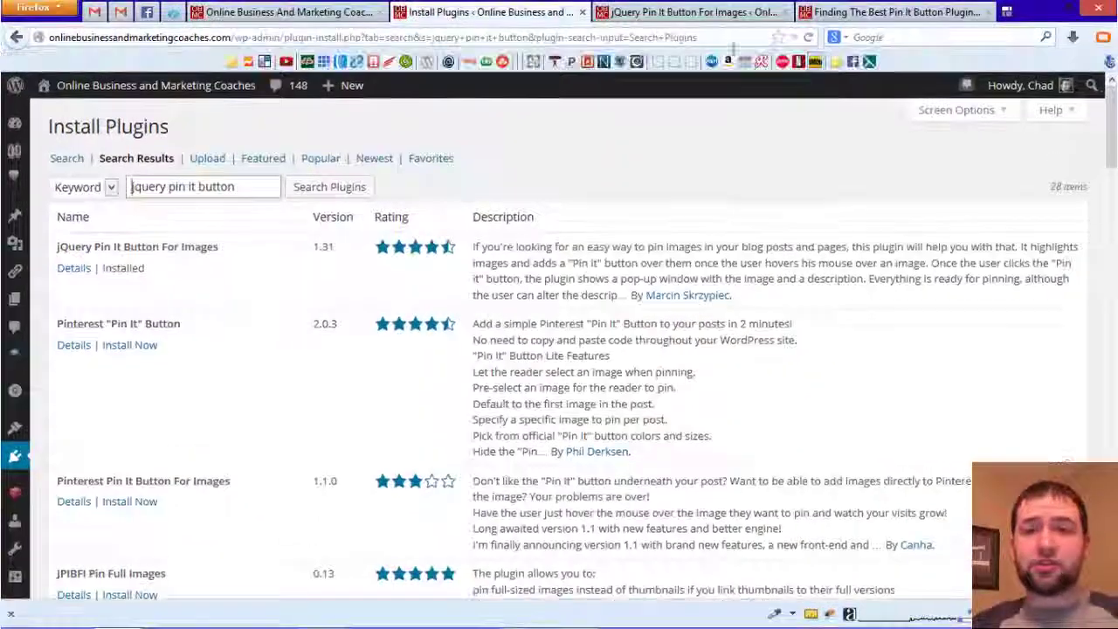
- Find the soccer-playing Chihuahua post on the blog's home page and open the pinning window for its image
{"action": "left_click", "coordinate": [690, 12]}
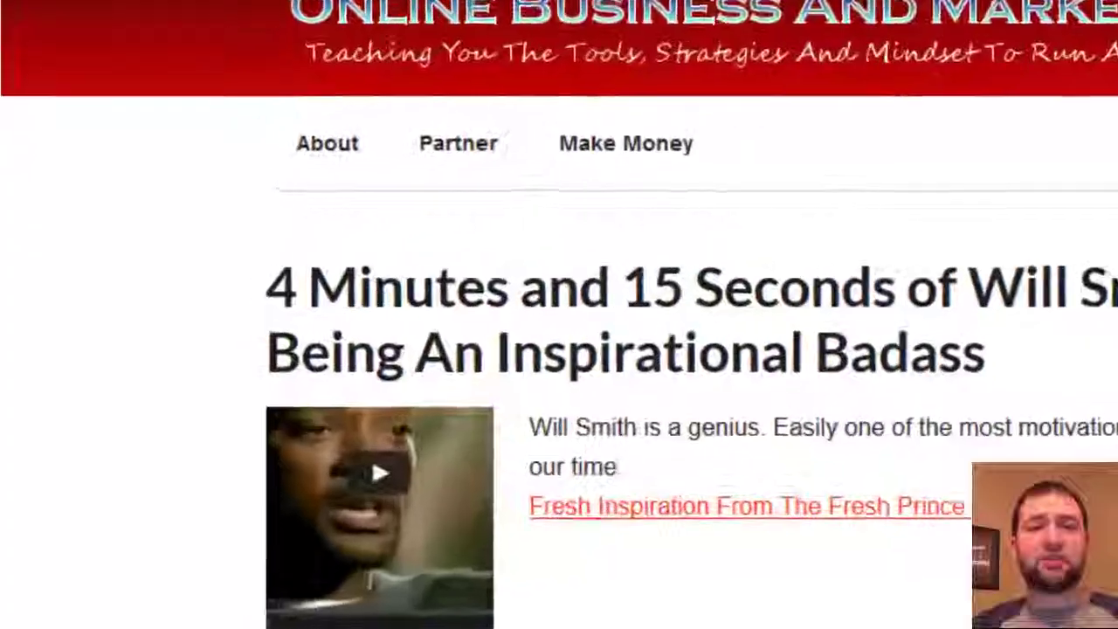
{"action": "scroll", "coordinate": [223, 592], "scroll_direction": "down", "scroll_amount": 3}
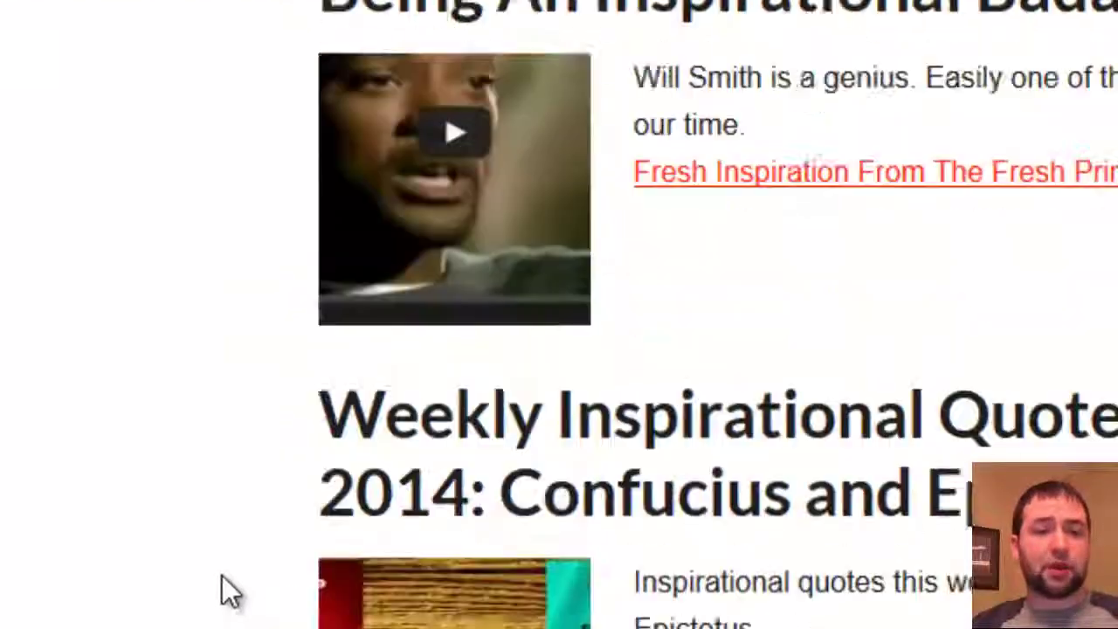
{"action": "scroll", "coordinate": [222, 591], "scroll_direction": "down", "scroll_amount": 5}
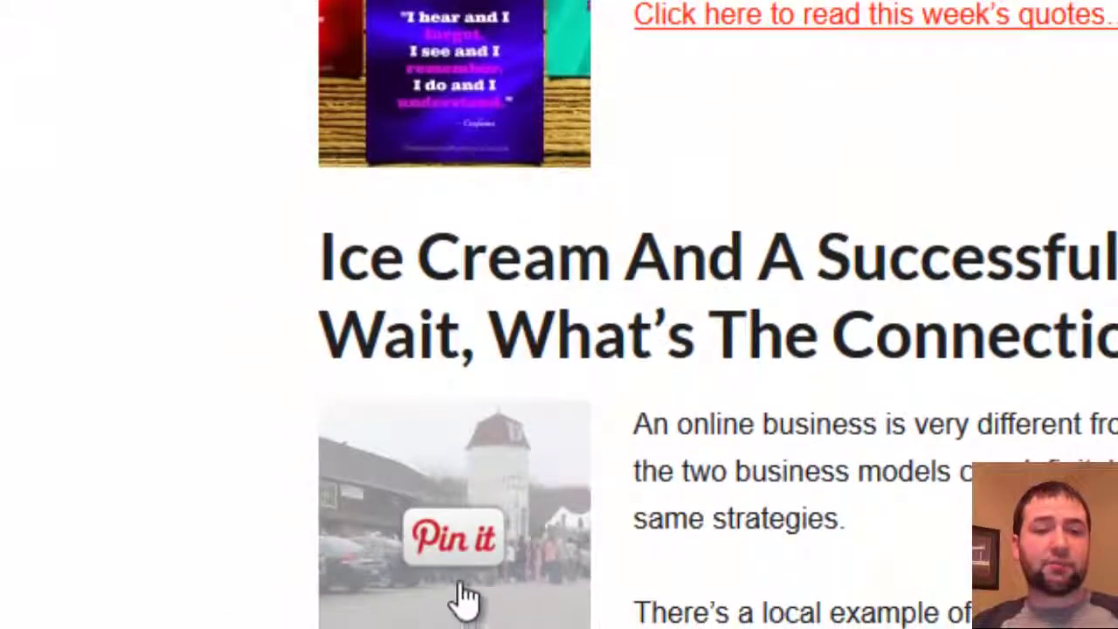
{"action": "scroll", "coordinate": [466, 598], "scroll_direction": "down", "scroll_amount": 3}
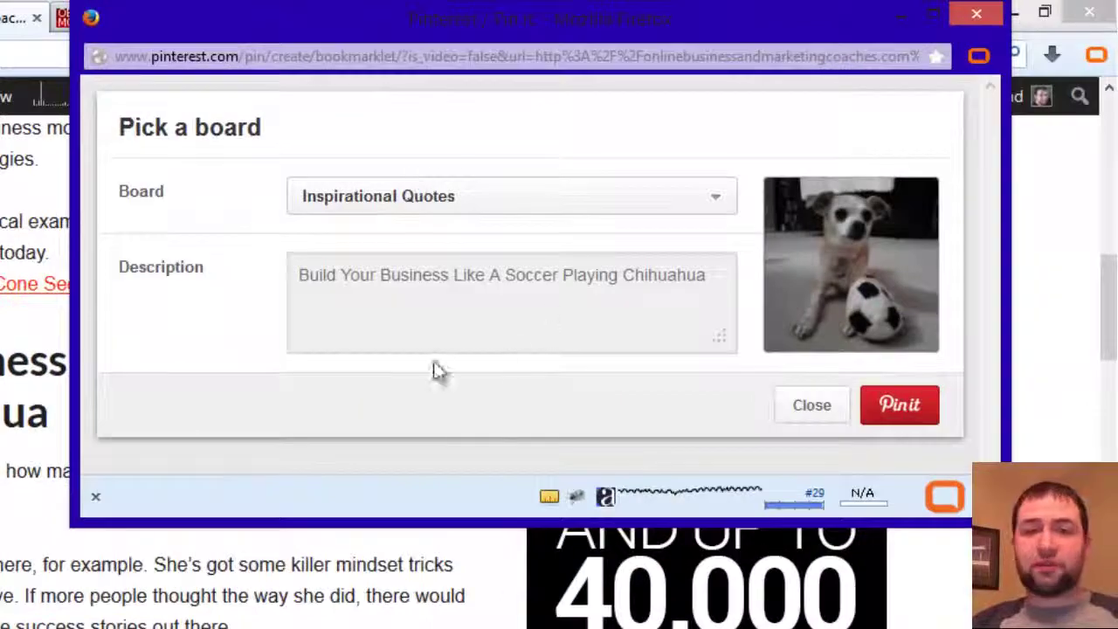
- View the available boards for the Chihuahua image, and close the pinning window without pinning
{"action": "left_click", "coordinate": [718, 208]}
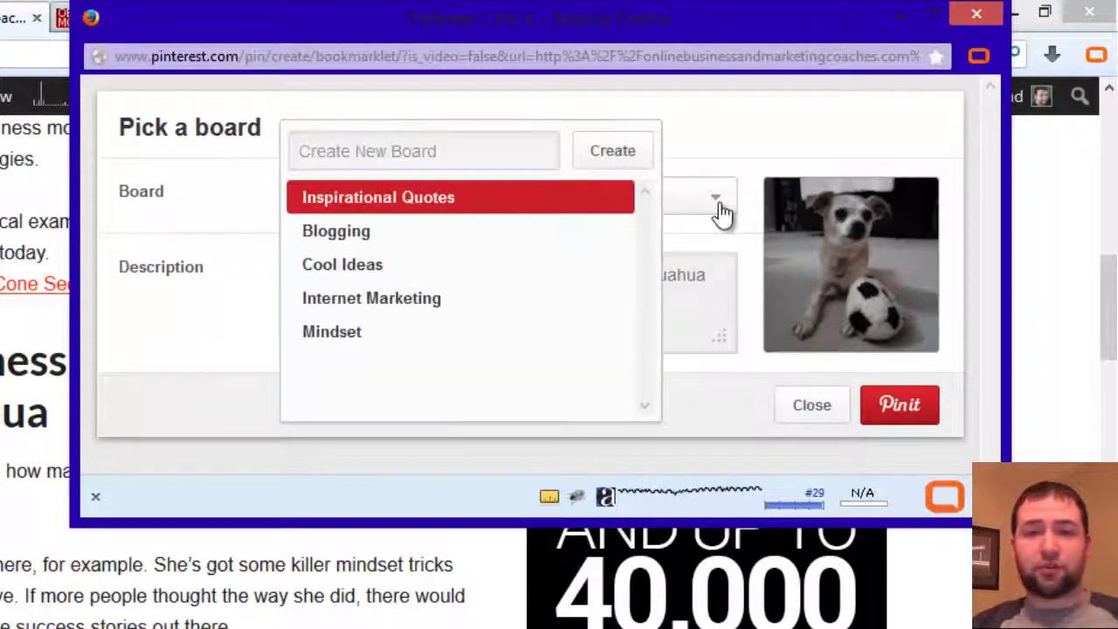
{"action": "left_click", "coordinate": [699, 214]}
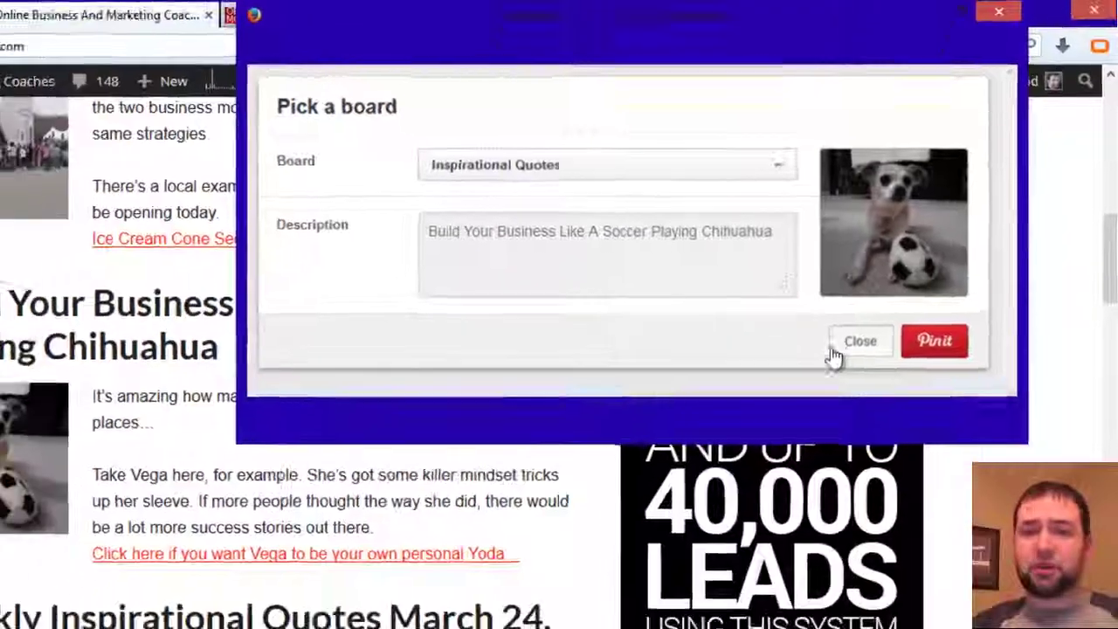
{"action": "left_click", "coordinate": [815, 408]}
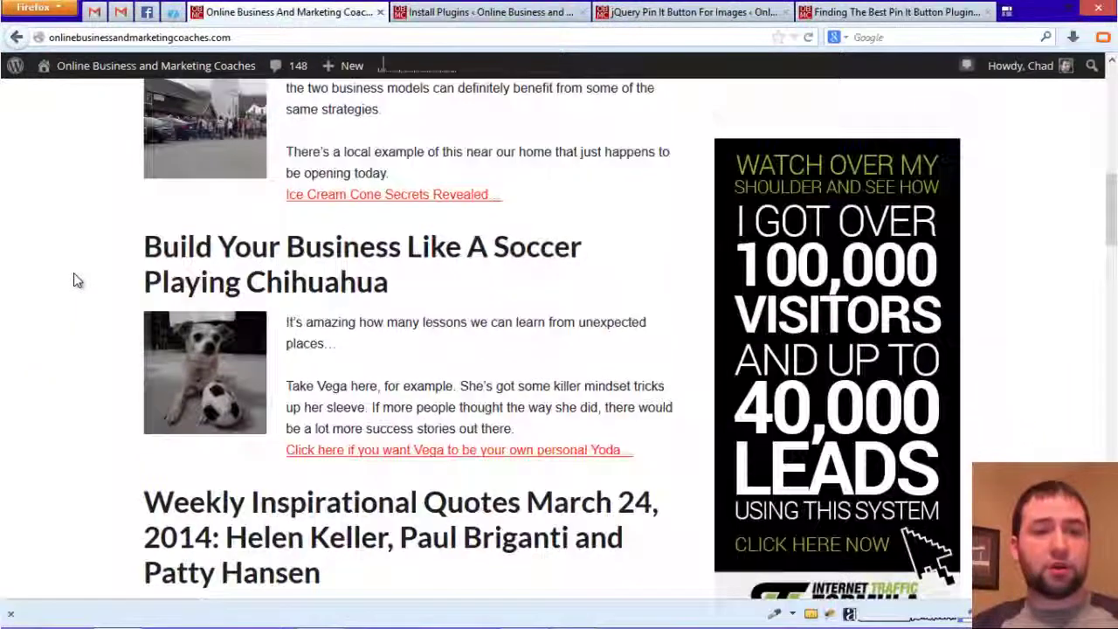
- Look through the home page's post thumbnails and sidebar images, and return to its beginning
{"action": "scroll", "coordinate": [87, 280], "scroll_direction": "up", "scroll_amount": 10}
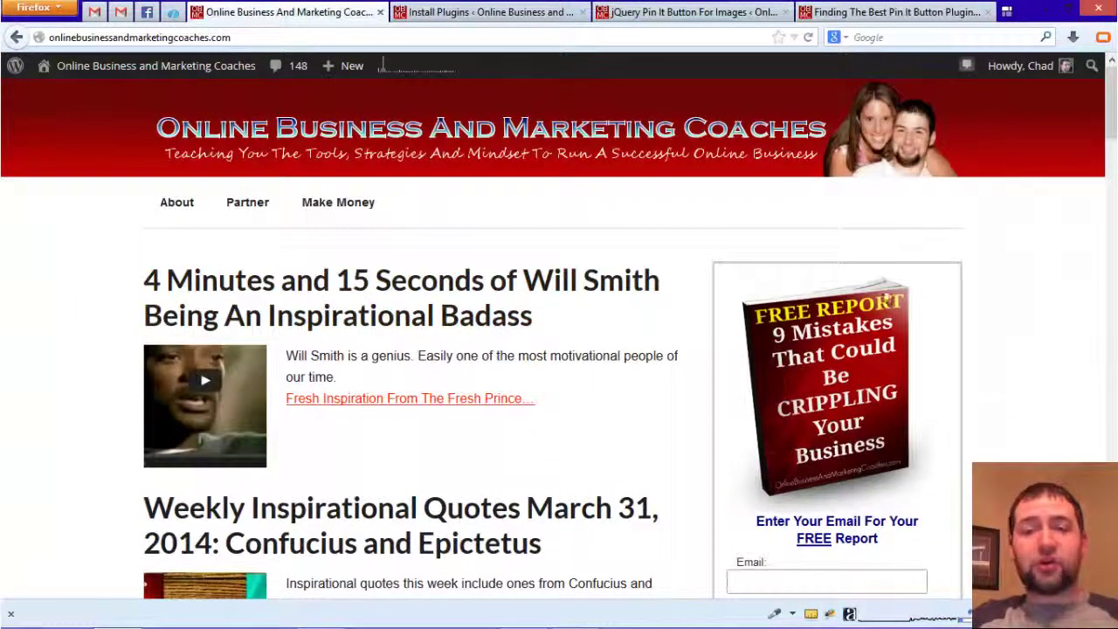
{"action": "scroll", "coordinate": [832, 301], "scroll_direction": "down", "scroll_amount": 12}
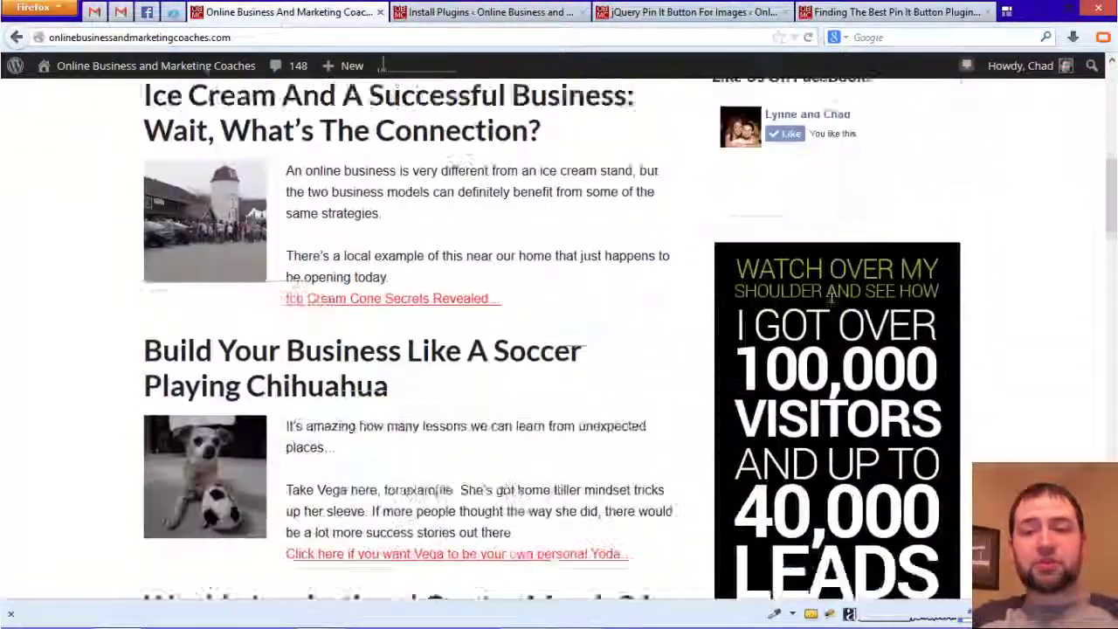
{"action": "scroll", "coordinate": [834, 297], "scroll_direction": "down", "scroll_amount": 5}
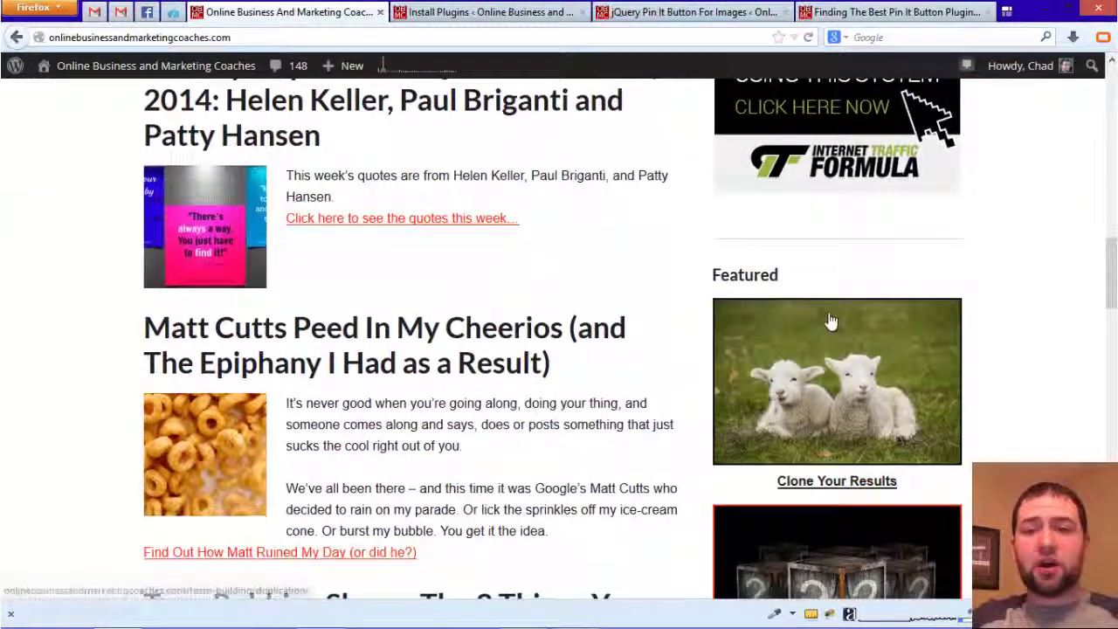
{"action": "scroll", "coordinate": [824, 380], "scroll_direction": "down", "scroll_amount": 8}
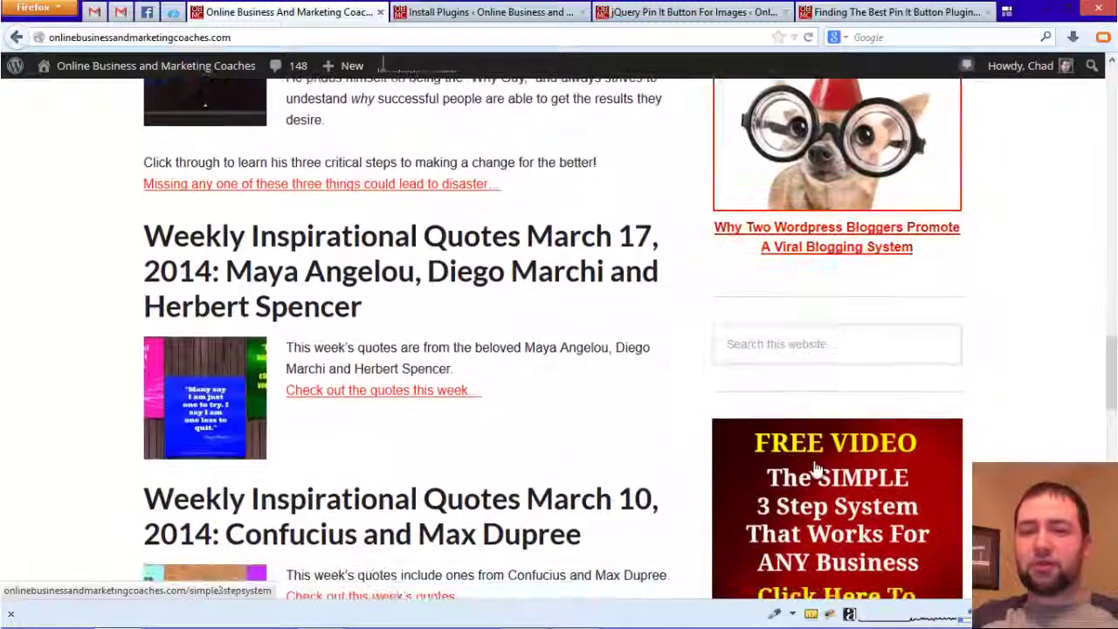
{"action": "key", "text": "Home"}
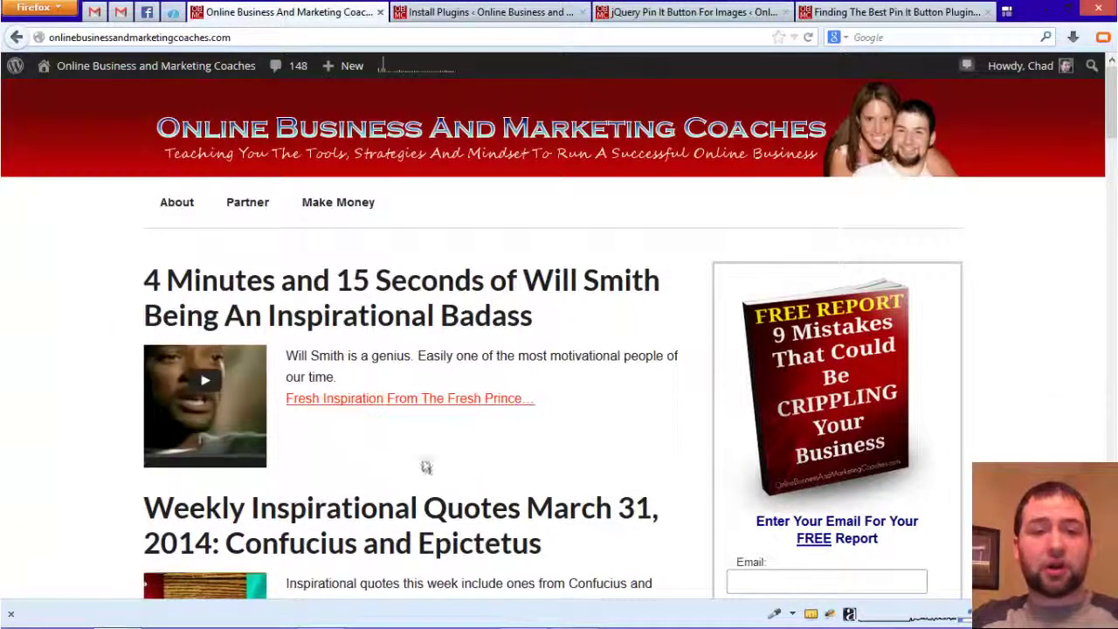
- Close the Install Plugins page and review the Selection settings of jQuery Pin It Button For Images
{"action": "mouse_move", "coordinate": [641, 35]}
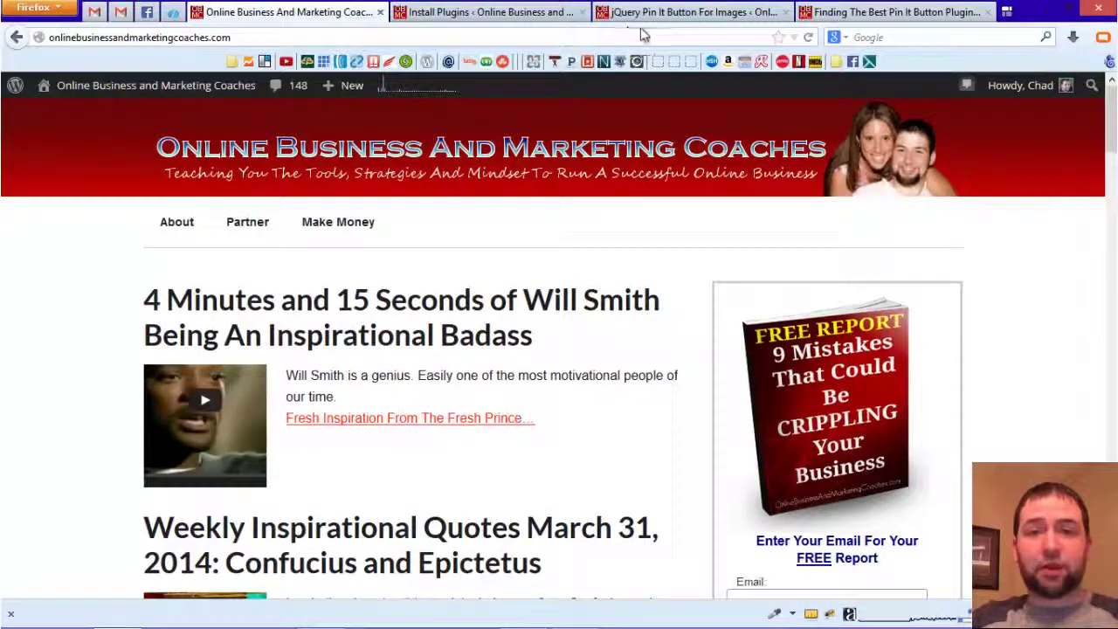
{"action": "left_click", "coordinate": [646, 12]}
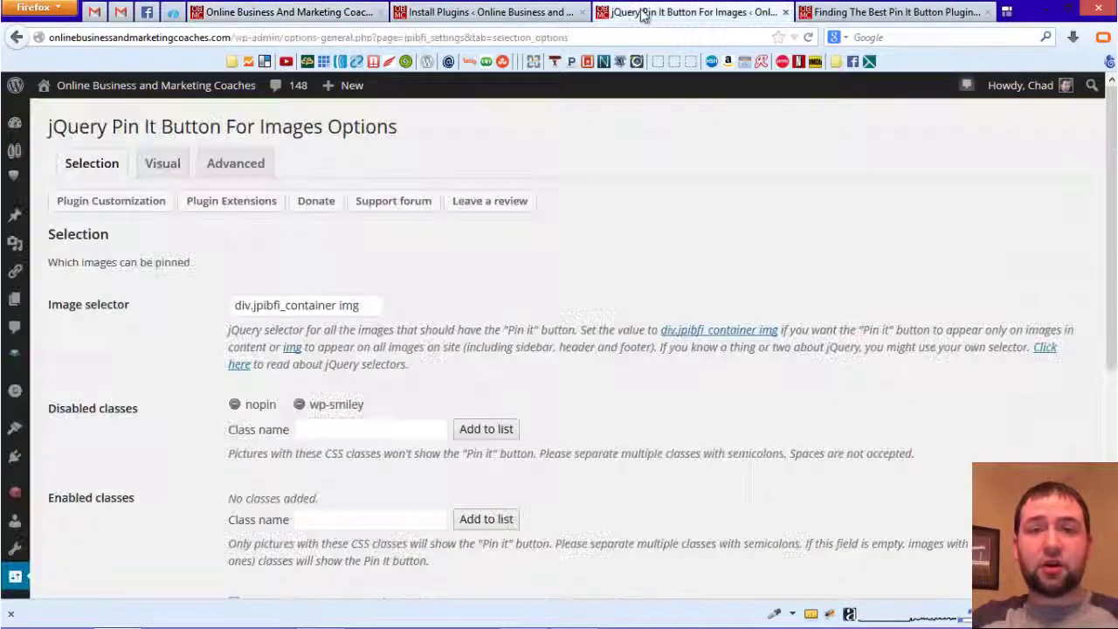
{"action": "left_click", "coordinate": [582, 12]}
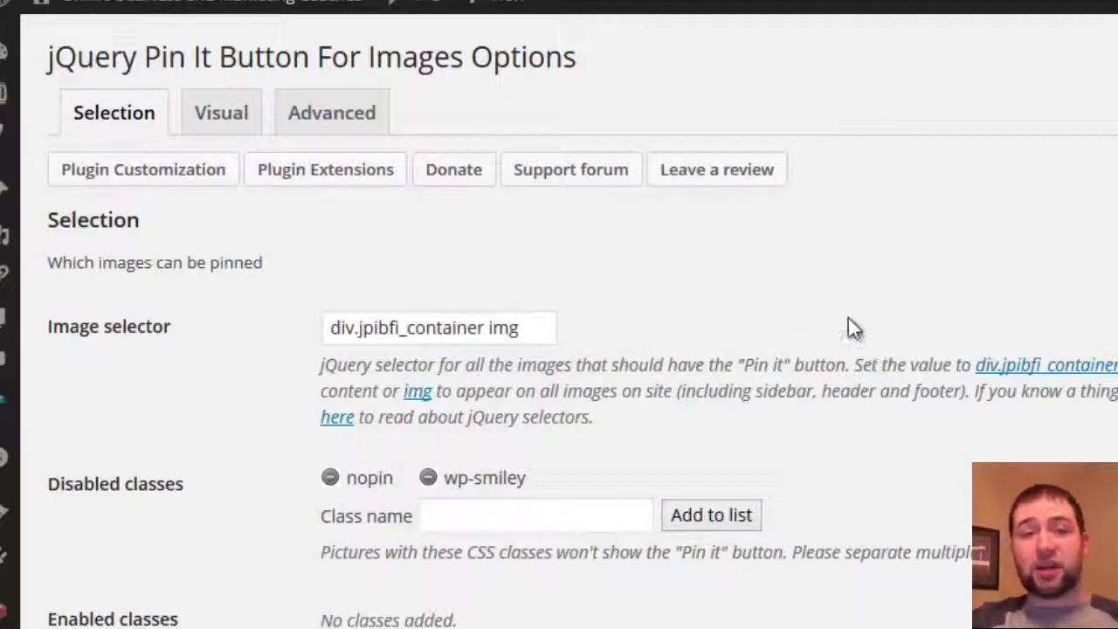
{"action": "scroll", "coordinate": [849, 319], "scroll_direction": "down", "scroll_amount": 5}
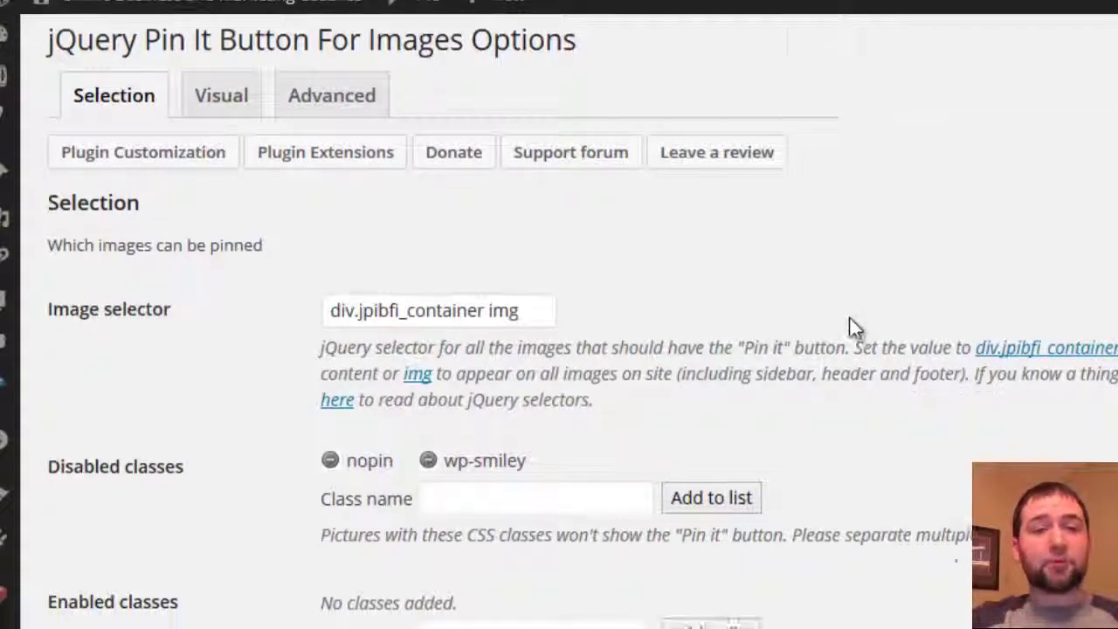
{"action": "scroll", "coordinate": [944, 398], "scroll_direction": "up", "scroll_amount": 2}
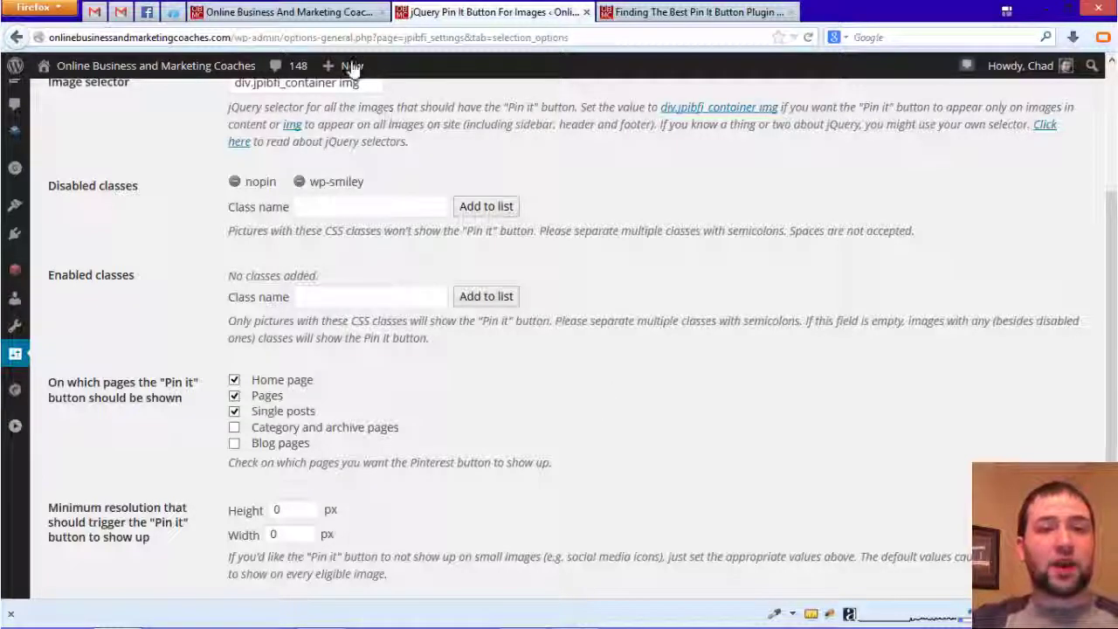
- Check the post thumbnails on the blog's home page for the Pin It button
{"action": "left_click", "coordinate": [319, 14]}
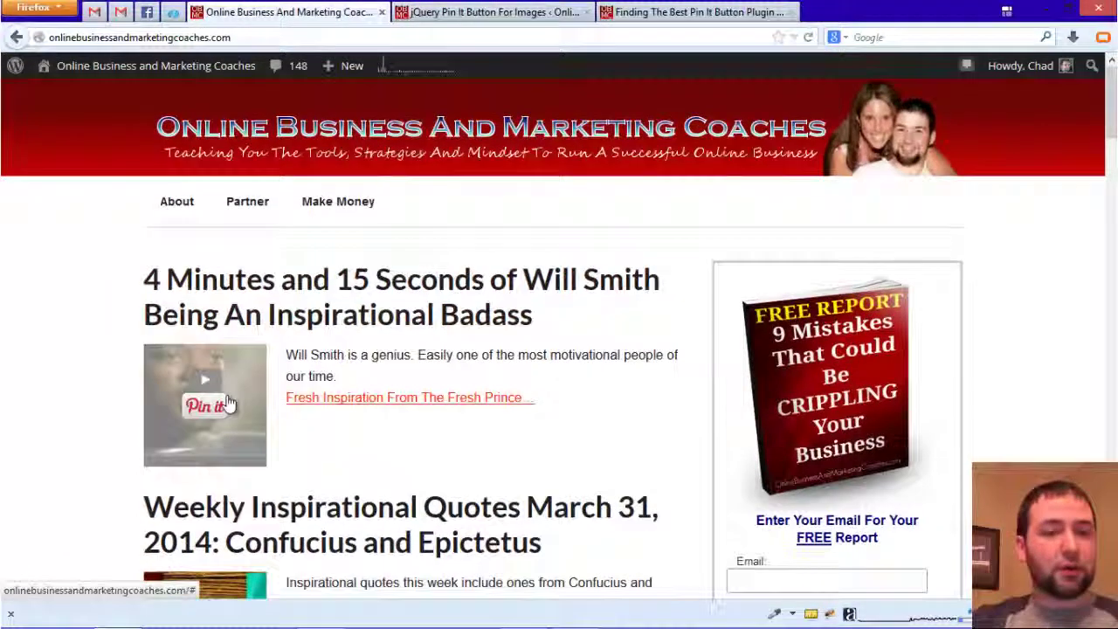
{"action": "scroll", "coordinate": [230, 397], "scroll_direction": "down", "scroll_amount": 5}
{"action": "scroll", "coordinate": [230, 399], "scroll_direction": "down", "scroll_amount": 4}
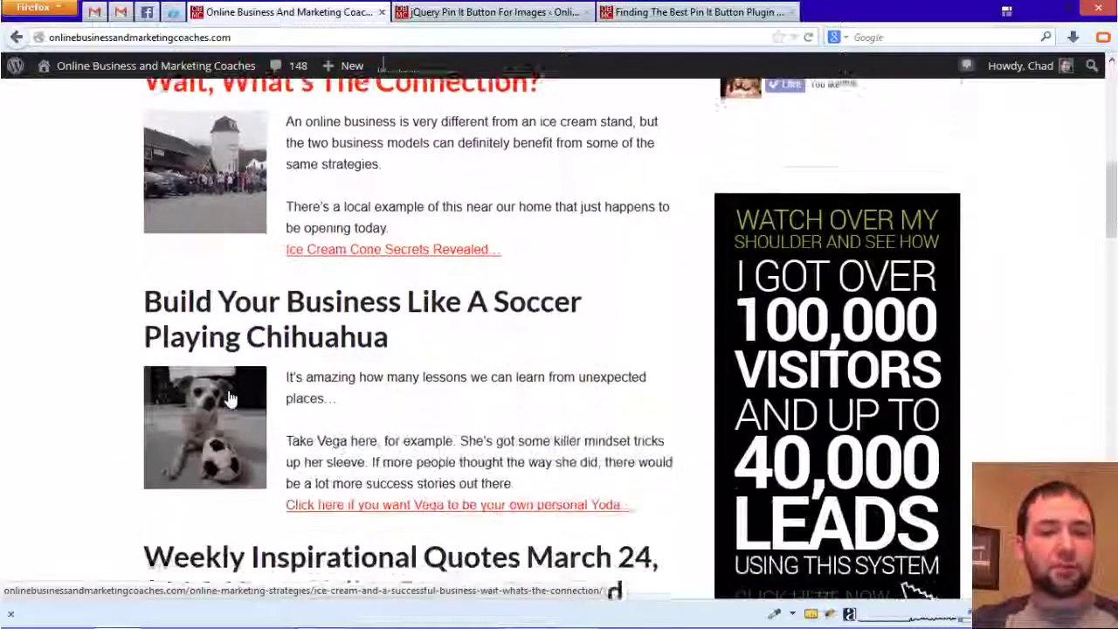
{"action": "scroll", "coordinate": [218, 414], "scroll_direction": "up", "scroll_amount": 2}
{"action": "scroll", "coordinate": [219, 414], "scroll_direction": "up", "scroll_amount": 7}
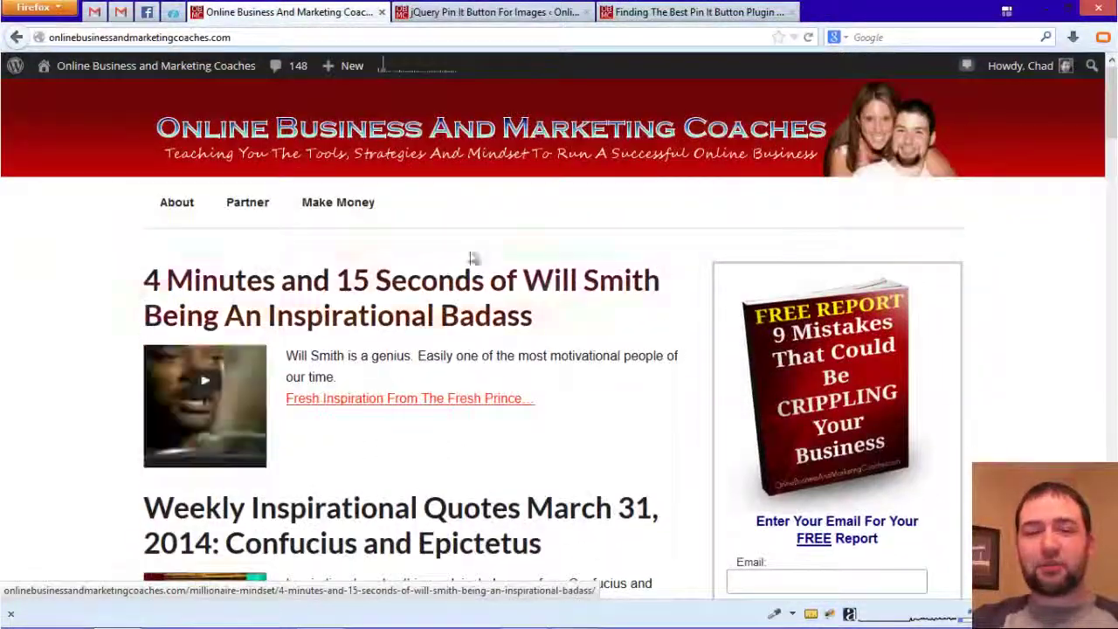
- Disable the Pin It button on the Home page and on Pages, leaving Single posts enabled, and save the plugin settings
{"action": "left_click", "coordinate": [505, 12]}
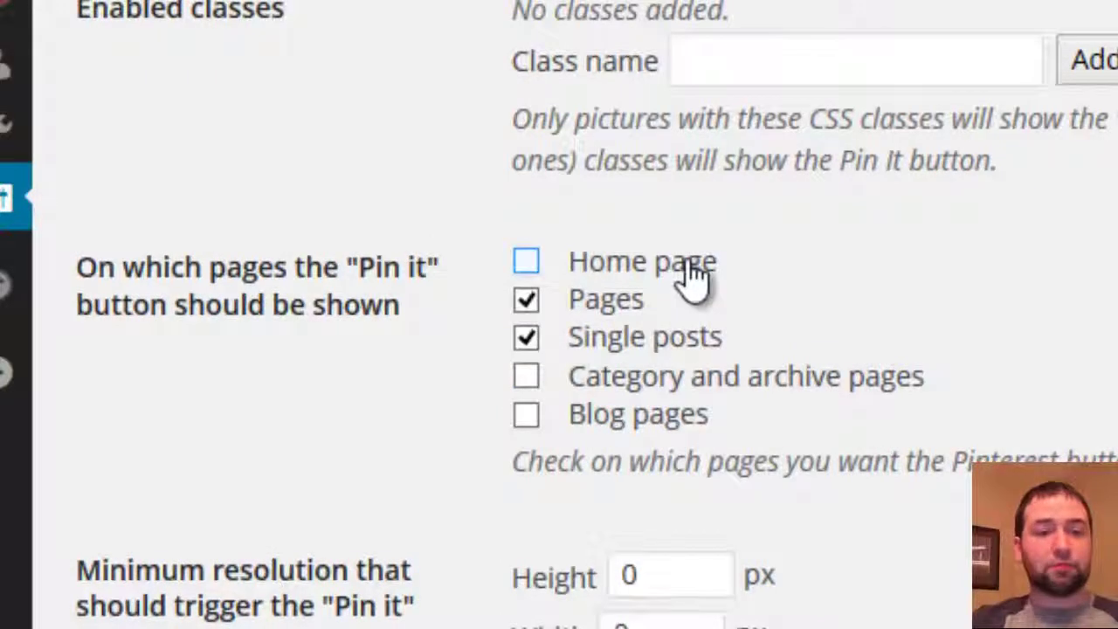
{"action": "left_click", "coordinate": [599, 299]}
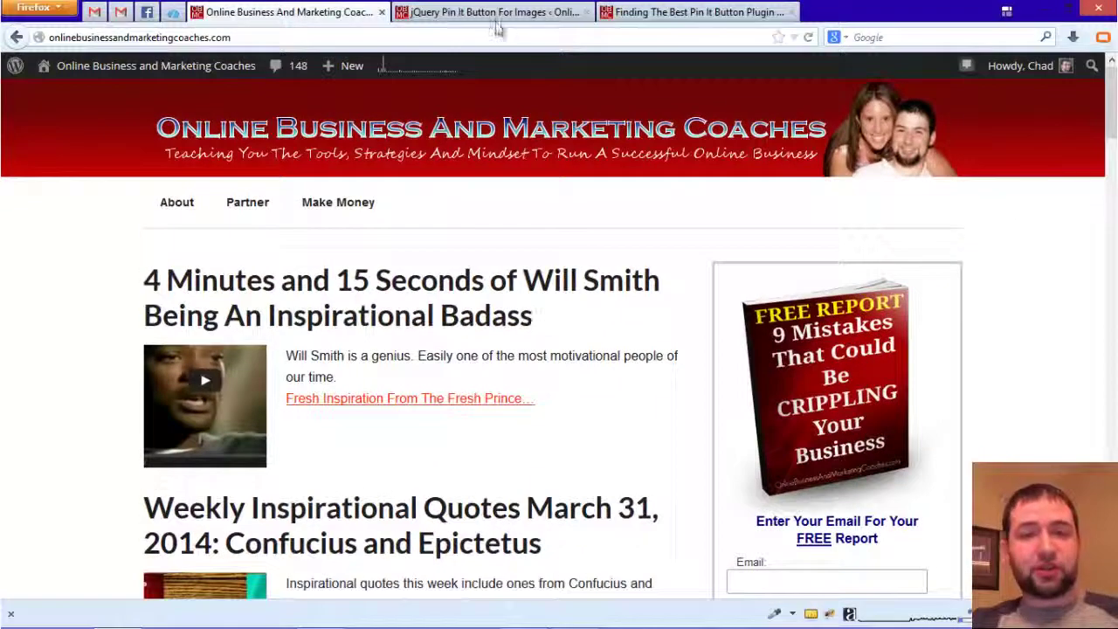
{"action": "left_click", "coordinate": [496, 14]}
{"action": "scroll", "coordinate": [463, 350], "scroll_direction": "down", "scroll_amount": 3}
{"action": "left_click", "coordinate": [86, 482]}
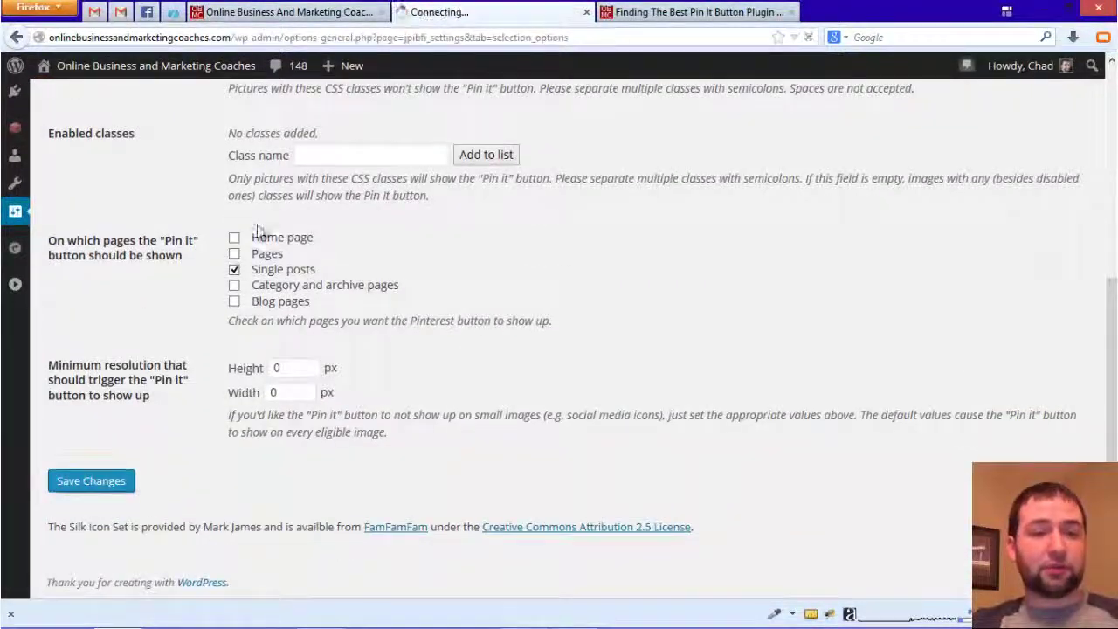
- Reload the blog's home page and check whether its post thumbnails still offer the Pin It button
{"action": "left_click", "coordinate": [289, 12]}
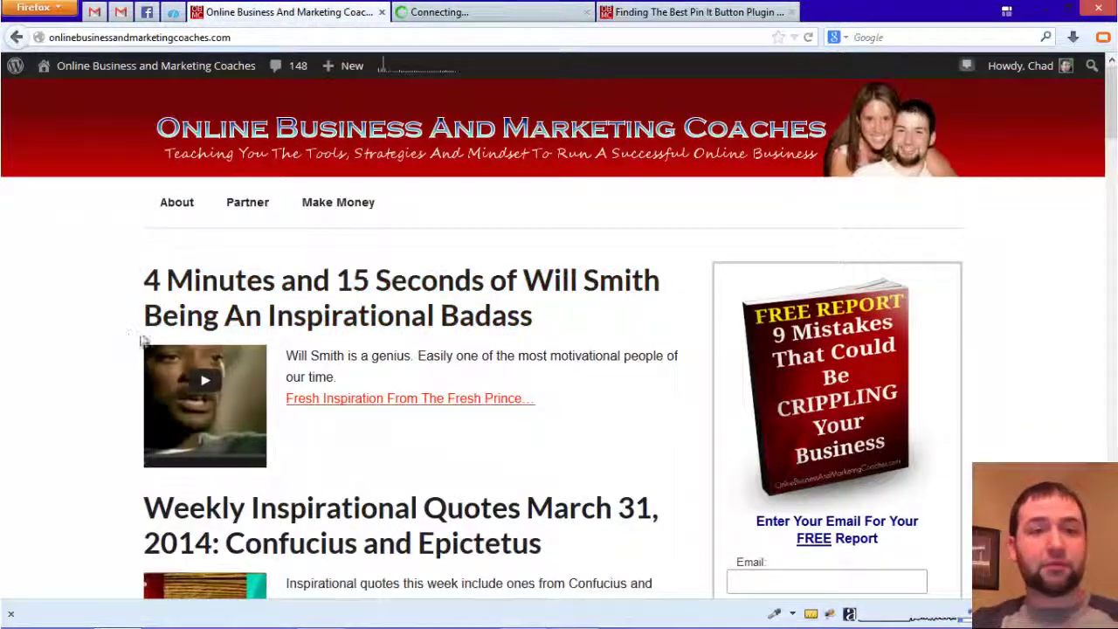
{"action": "key", "text": "F5"}
{"action": "mouse_move", "coordinate": [159, 375]}
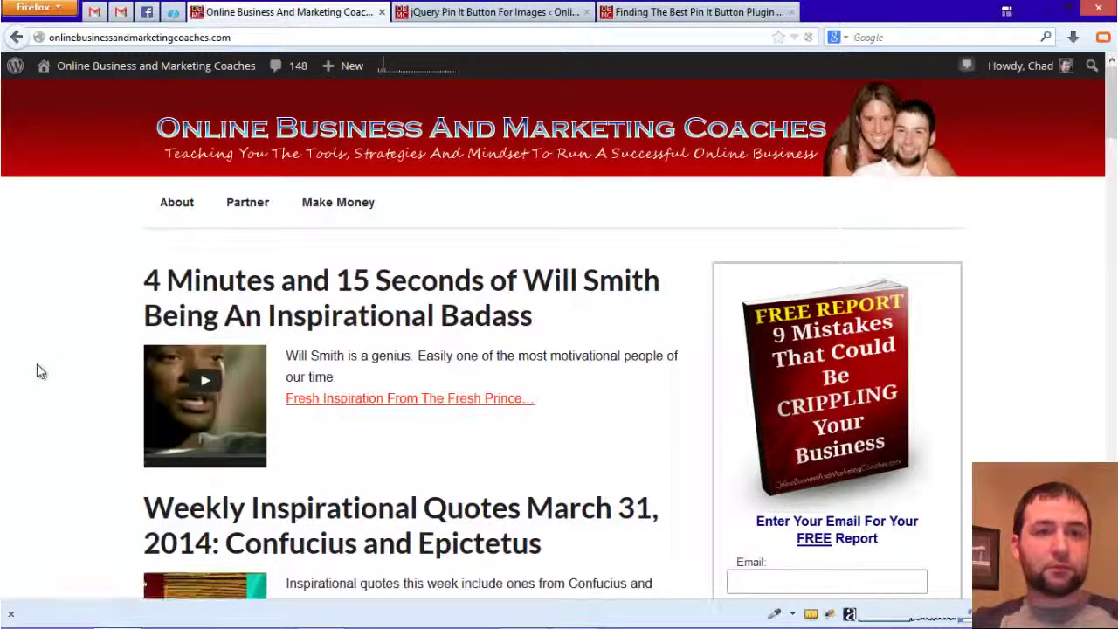
{"action": "scroll", "coordinate": [179, 410], "scroll_direction": "down", "scroll_amount": 3}
{"action": "scroll", "coordinate": [184, 404], "scroll_direction": "down", "scroll_amount": 15}
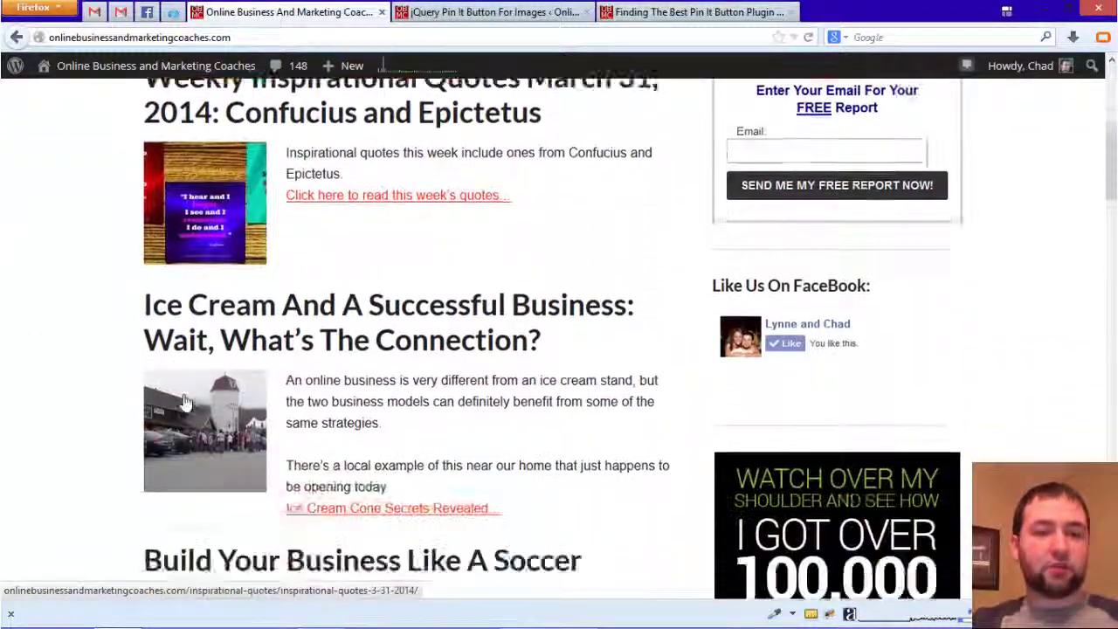
{"action": "scroll", "coordinate": [259, 350], "scroll_direction": "up", "scroll_amount": 5}
{"action": "scroll", "coordinate": [258, 350], "scroll_direction": "up", "scroll_amount": 5}
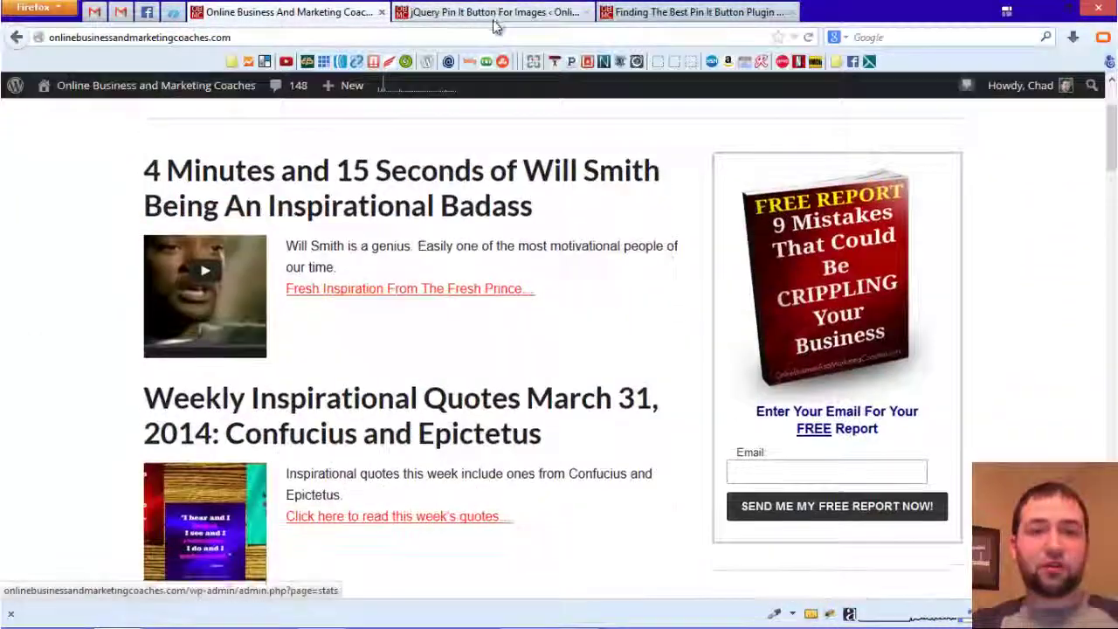
- Examine the in-content images and signature photo in the post "Finding The Best Pin It Button Plugin" for the Pin It button
{"action": "left_click", "coordinate": [494, 12]}
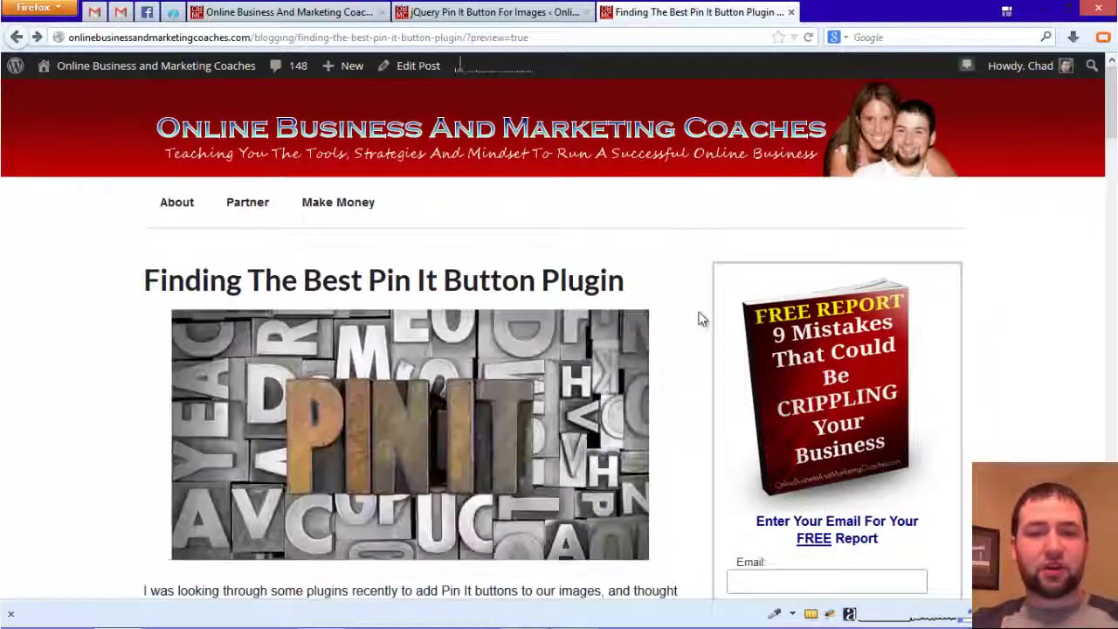
{"action": "scroll", "coordinate": [699, 318], "scroll_direction": "down", "scroll_amount": 8}
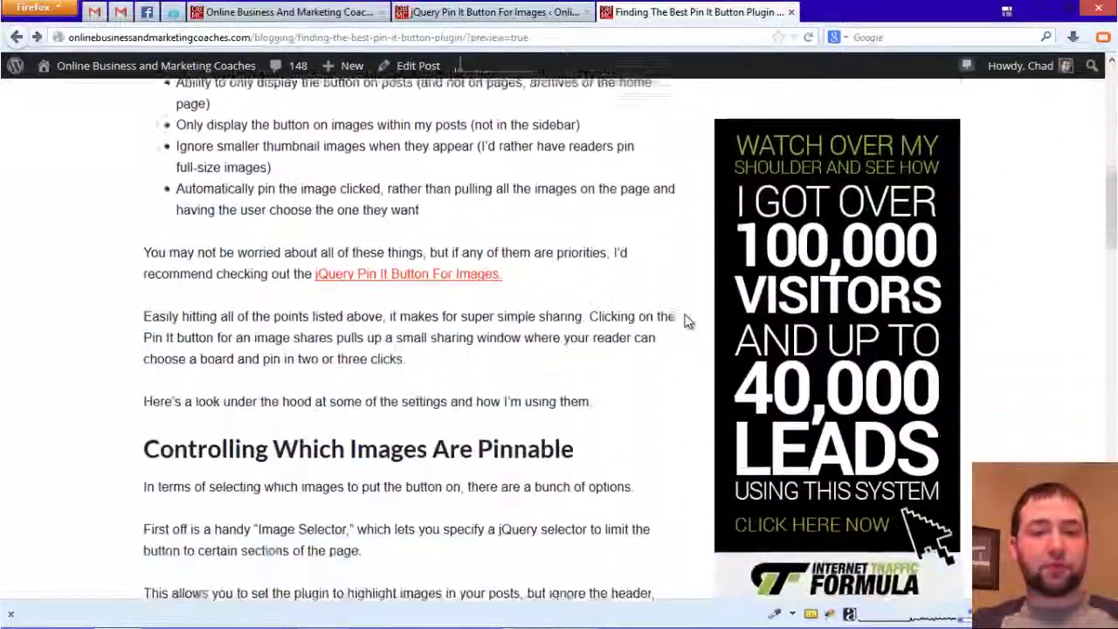
{"action": "scroll", "coordinate": [691, 323], "scroll_direction": "down", "scroll_amount": 5}
{"action": "mouse_move", "coordinate": [564, 444]}
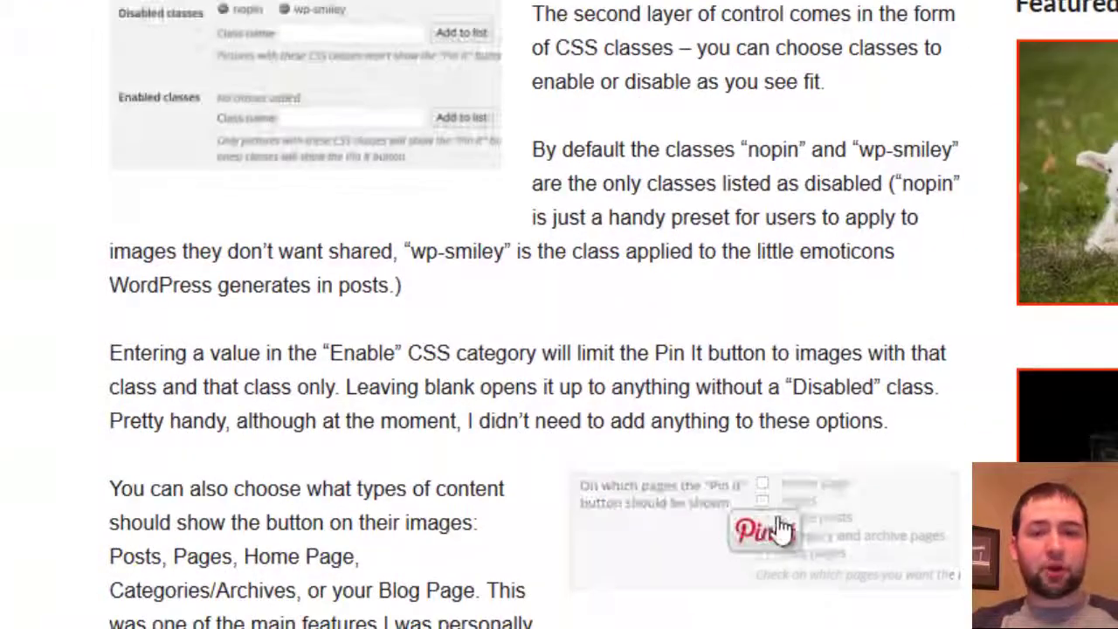
{"action": "scroll", "coordinate": [507, 542], "scroll_direction": "down", "scroll_amount": 6}
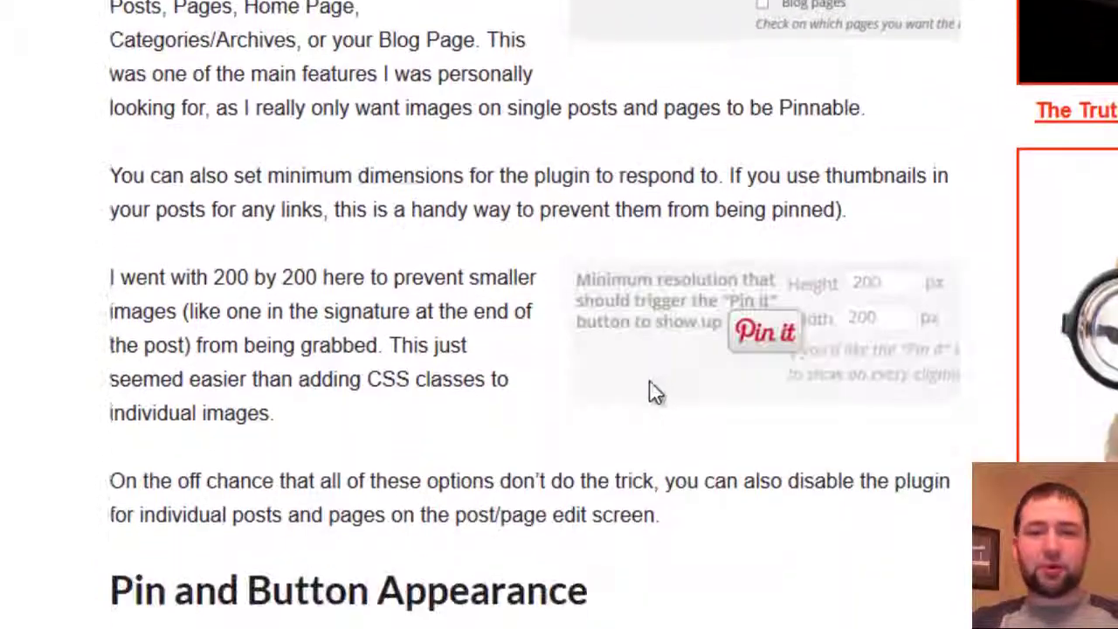
{"action": "scroll", "coordinate": [500, 476], "scroll_direction": "down", "scroll_amount": 6}
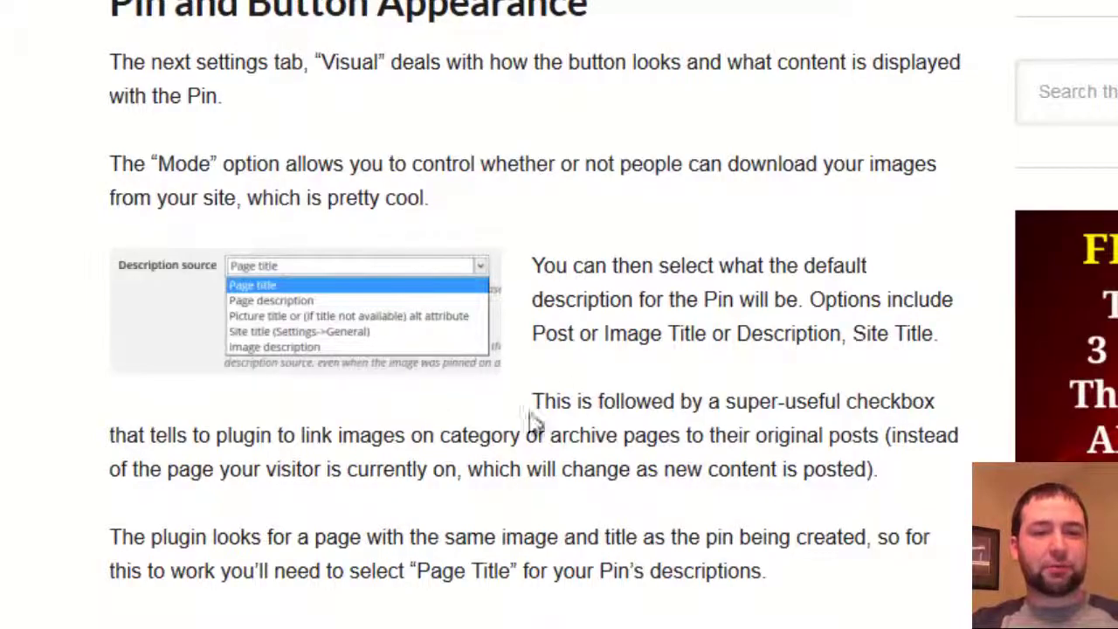
{"action": "scroll", "coordinate": [601, 425], "scroll_direction": "down", "scroll_amount": 10}
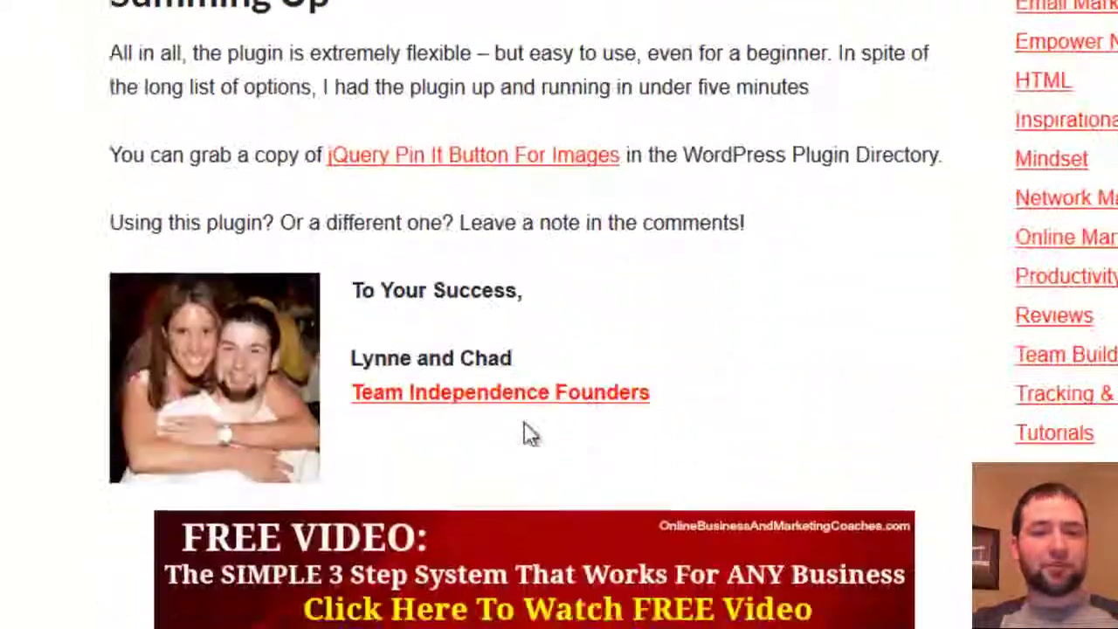
{"action": "scroll", "coordinate": [748, 289], "scroll_direction": "up", "scroll_amount": 20}
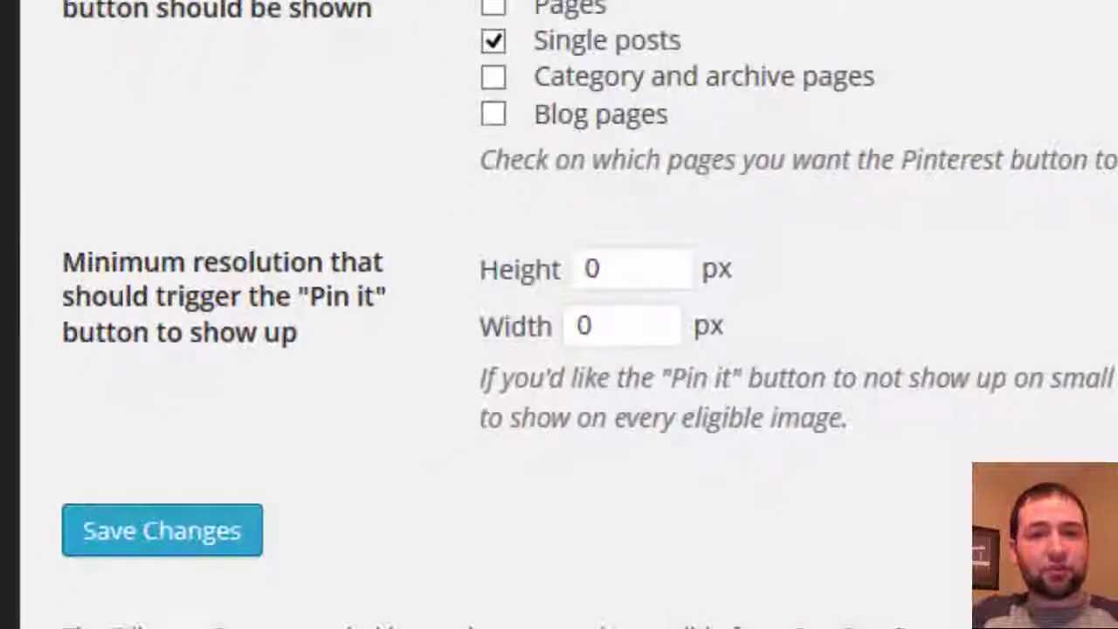
- Set the minimum resolution that triggers the Pin It button to 200 px height and 200 px width, and save the settings
{"action": "left_click", "coordinate": [634, 269]}
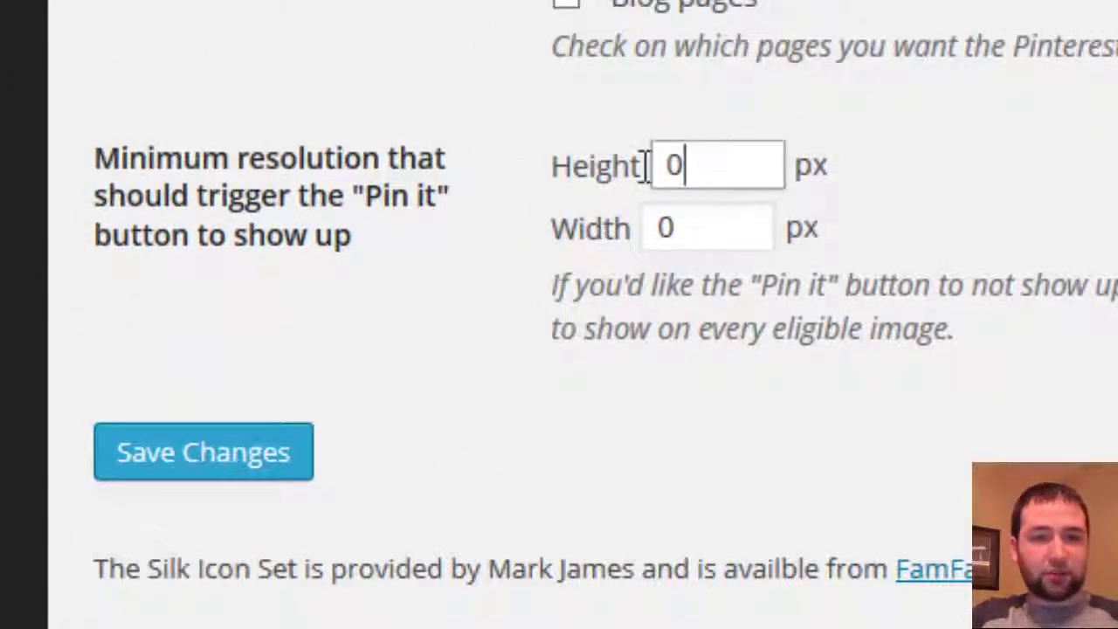
{"action": "double_click", "coordinate": [646, 166]}
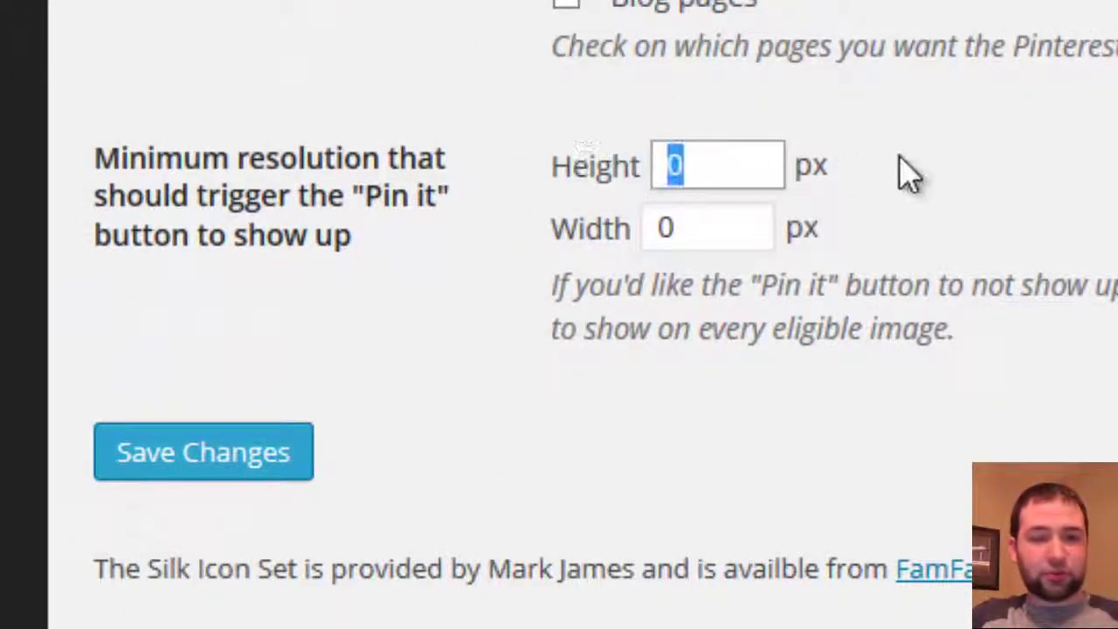
{"action": "type", "text": "200"}
{"action": "key", "text": "Tab"}
{"action": "type", "text": "200"}
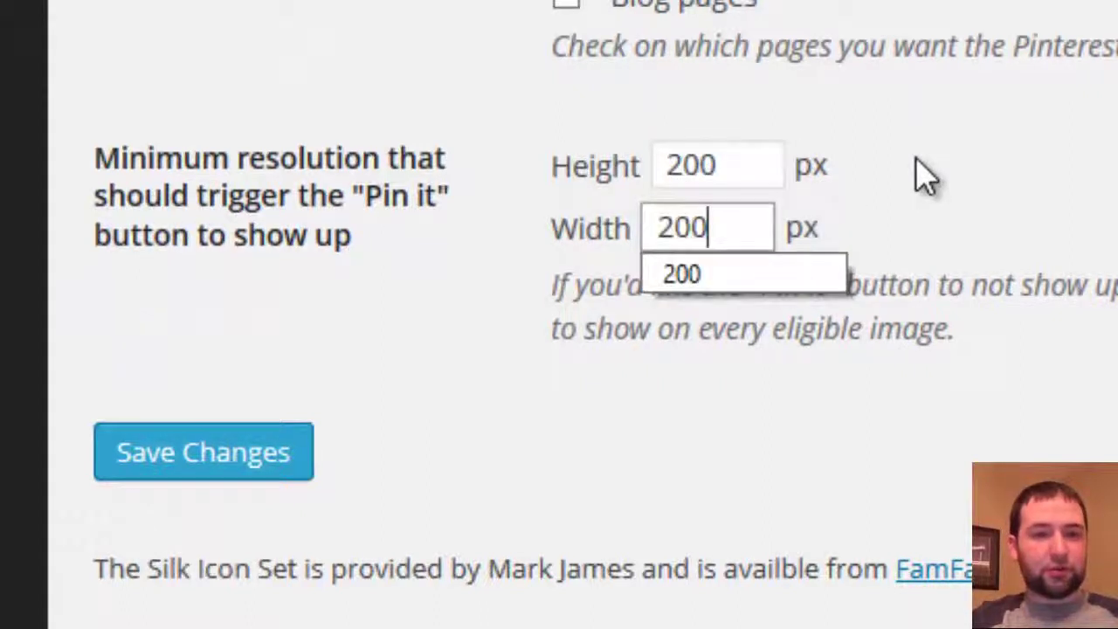
{"action": "key", "text": "Tab"}
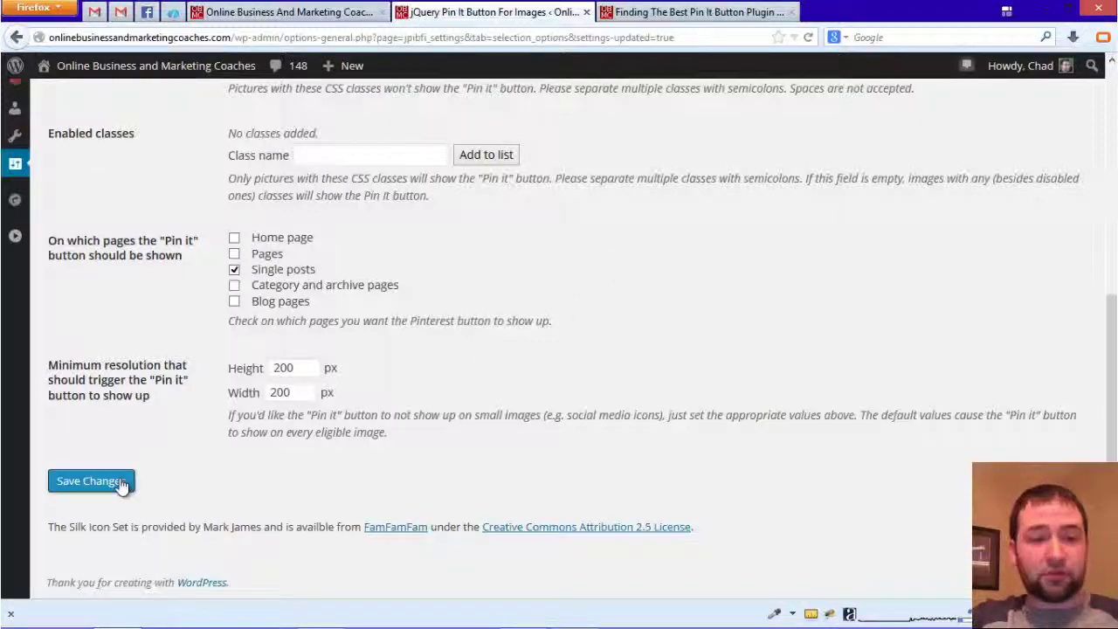
{"action": "left_click", "coordinate": [91, 480]}
- Reload the Pin It plugin blog post and check whether its smaller in-content images still offer the Pin It button
{"action": "left_click", "coordinate": [656, 12]}
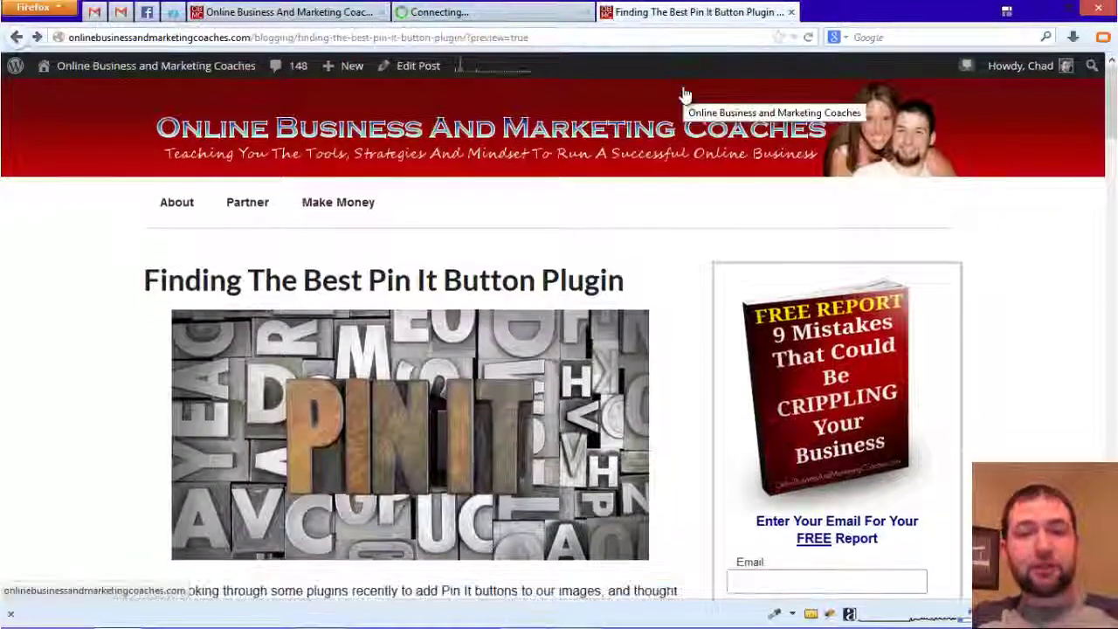
{"action": "key", "text": "F5"}
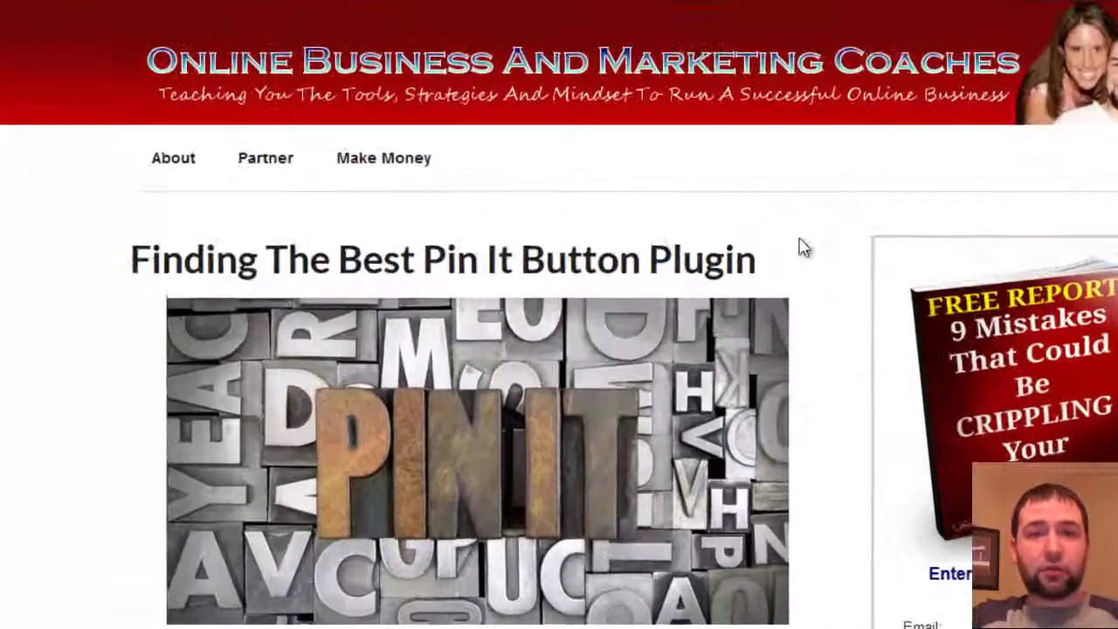
{"action": "scroll", "coordinate": [660, 266], "scroll_direction": "down", "scroll_amount": 5}
{"action": "scroll", "coordinate": [932, 221], "scroll_direction": "down", "scroll_amount": 15}
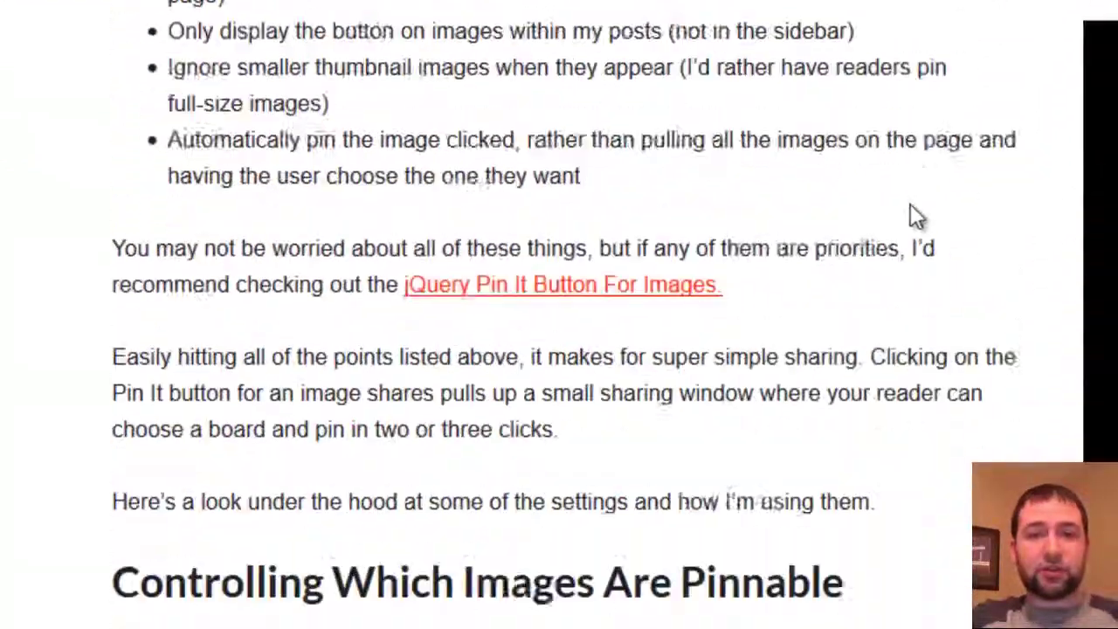
{"action": "scroll", "coordinate": [810, 517], "scroll_direction": "down", "scroll_amount": 10}
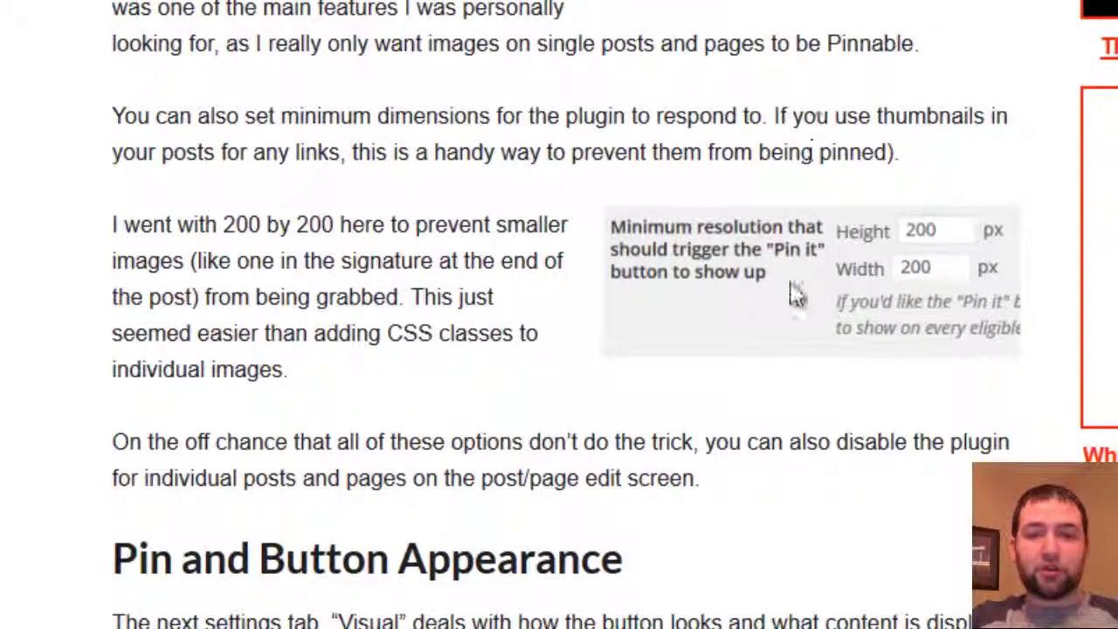
{"action": "scroll", "coordinate": [697, 187], "scroll_direction": "down", "scroll_amount": 5}
{"action": "scroll", "coordinate": [691, 187], "scroll_direction": "down", "scroll_amount": 3}
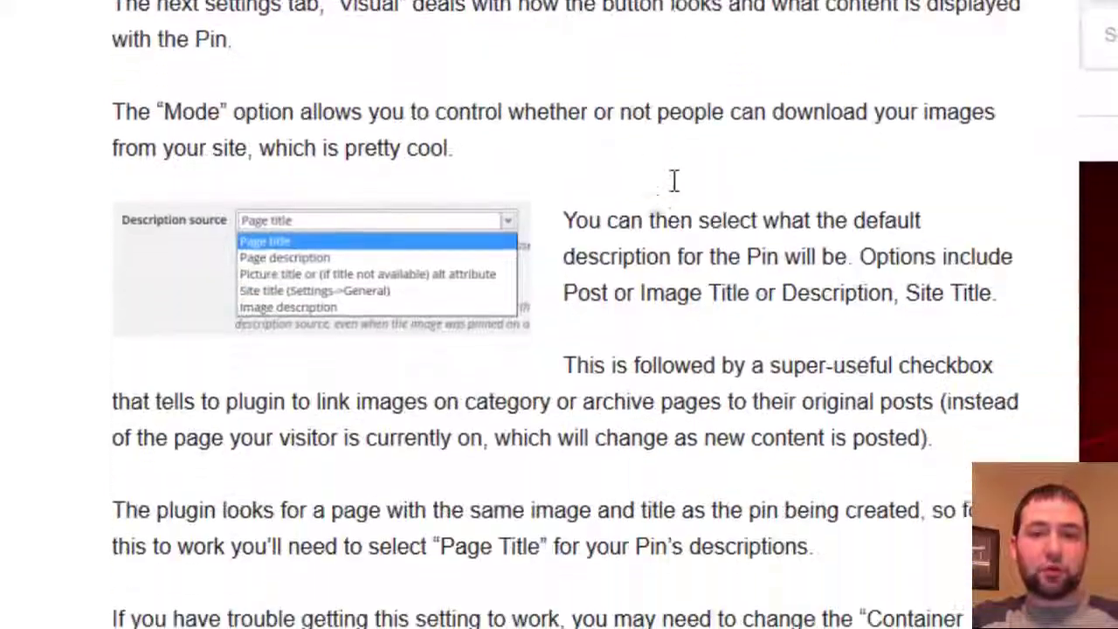
- Check the post's large header image for the Pin It button and compare it with the smaller images further down
{"action": "scroll", "coordinate": [674, 183], "scroll_direction": "up", "scroll_amount": 20}
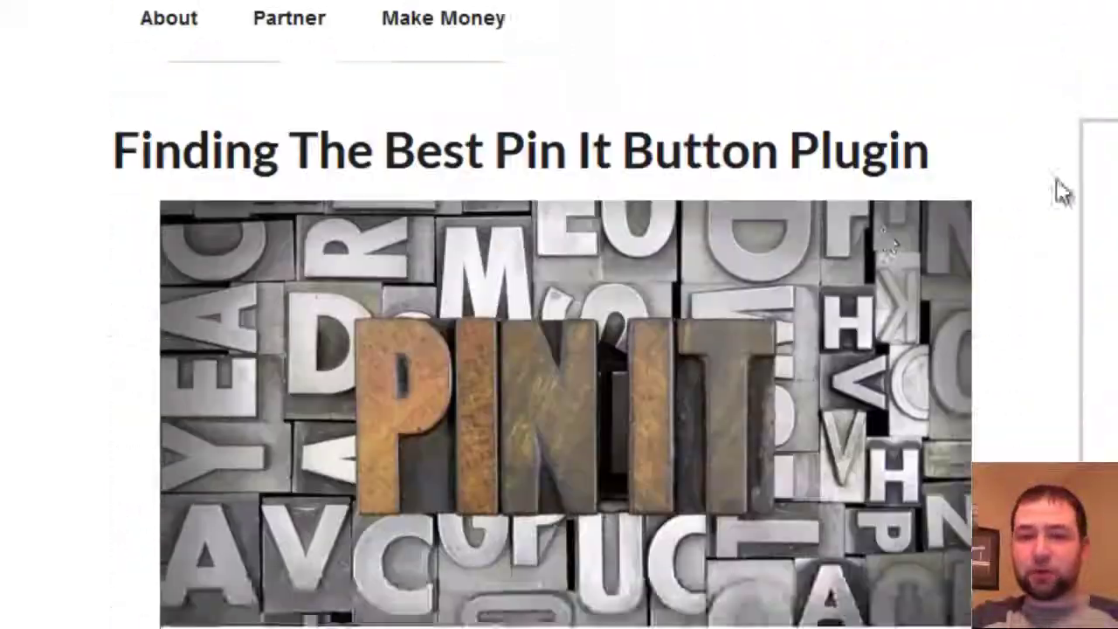
{"action": "scroll", "coordinate": [687, 349], "scroll_direction": "up", "scroll_amount": 1}
{"action": "mouse_move", "coordinate": [687, 349]}
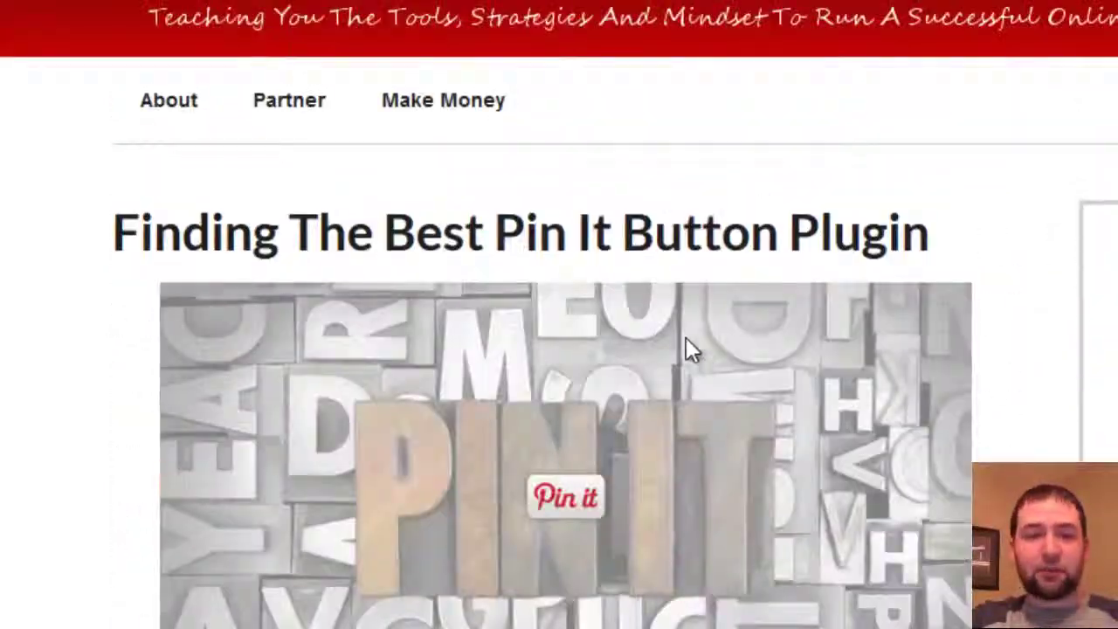
{"action": "scroll", "coordinate": [600, 399], "scroll_direction": "down", "scroll_amount": 1}
{"action": "scroll", "coordinate": [599, 336], "scroll_direction": "down", "scroll_amount": 20}
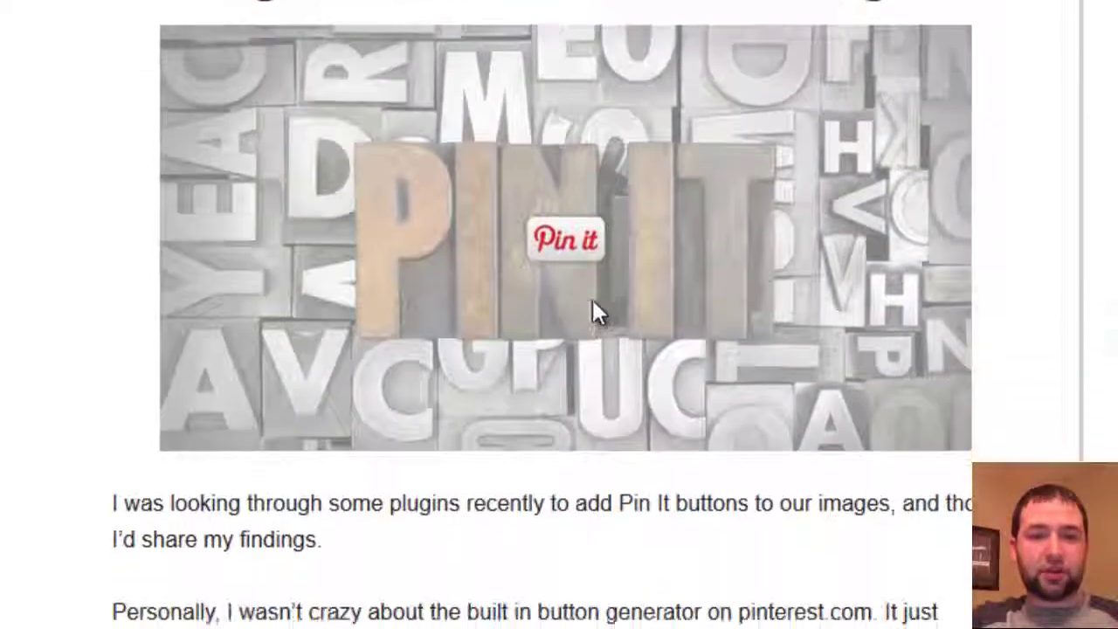
{"action": "scroll", "coordinate": [584, 290], "scroll_direction": "down", "scroll_amount": 15}
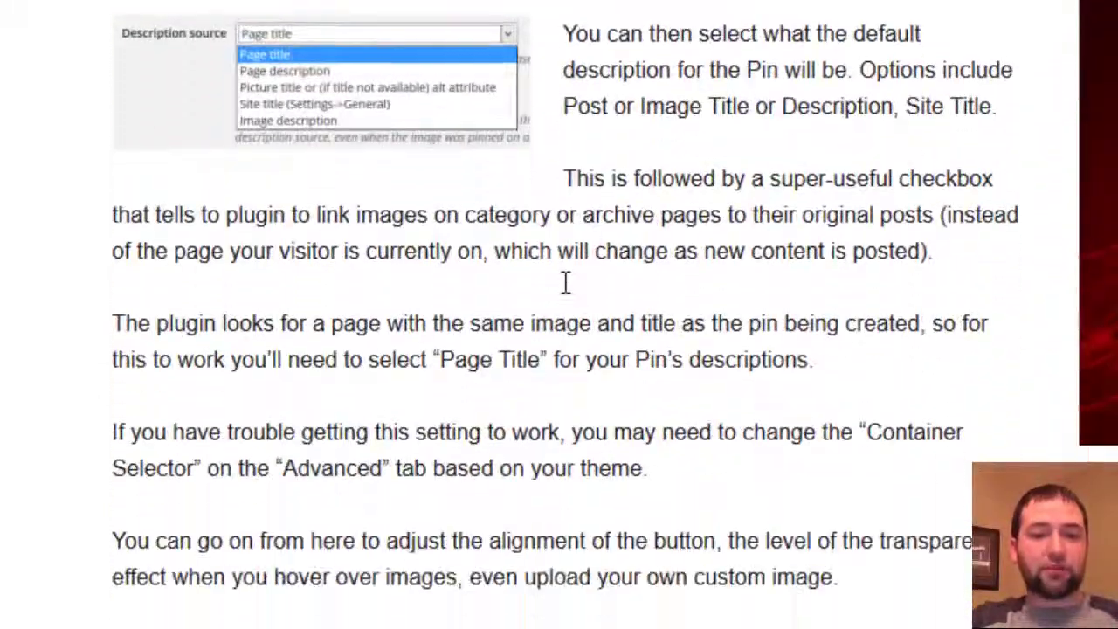
{"action": "scroll", "coordinate": [410, 137], "scroll_direction": "up", "scroll_amount": 1}
{"action": "scroll", "coordinate": [455, 160], "scroll_direction": "up", "scroll_amount": 15}
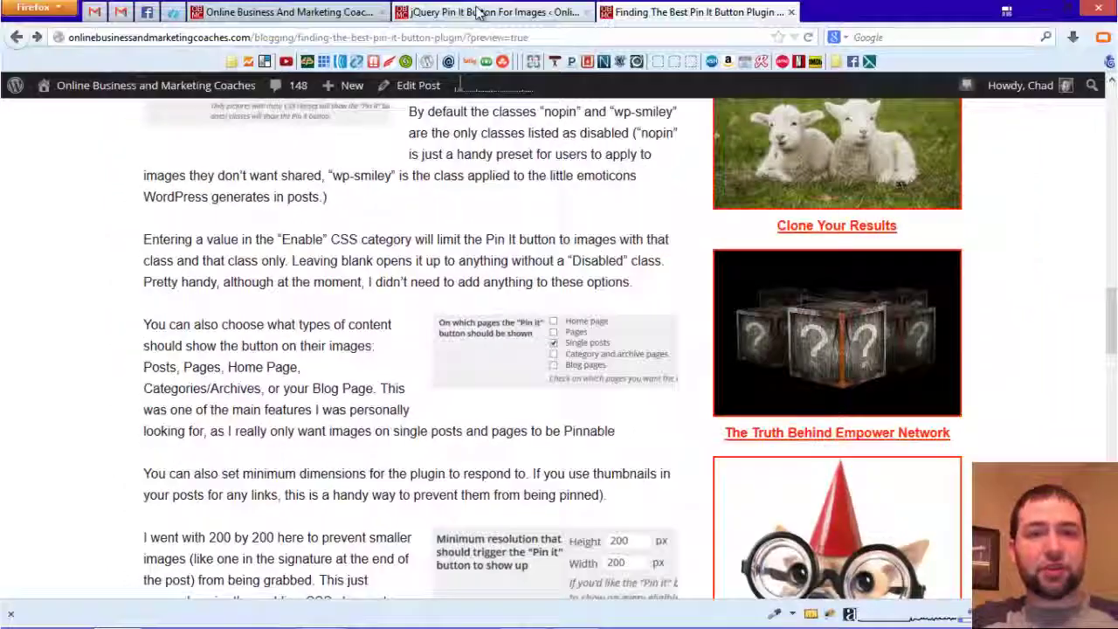
- Open the plugin's Visual settings, and check which context options the post's header image offers for downloading it
{"action": "left_click", "coordinate": [472, 12]}
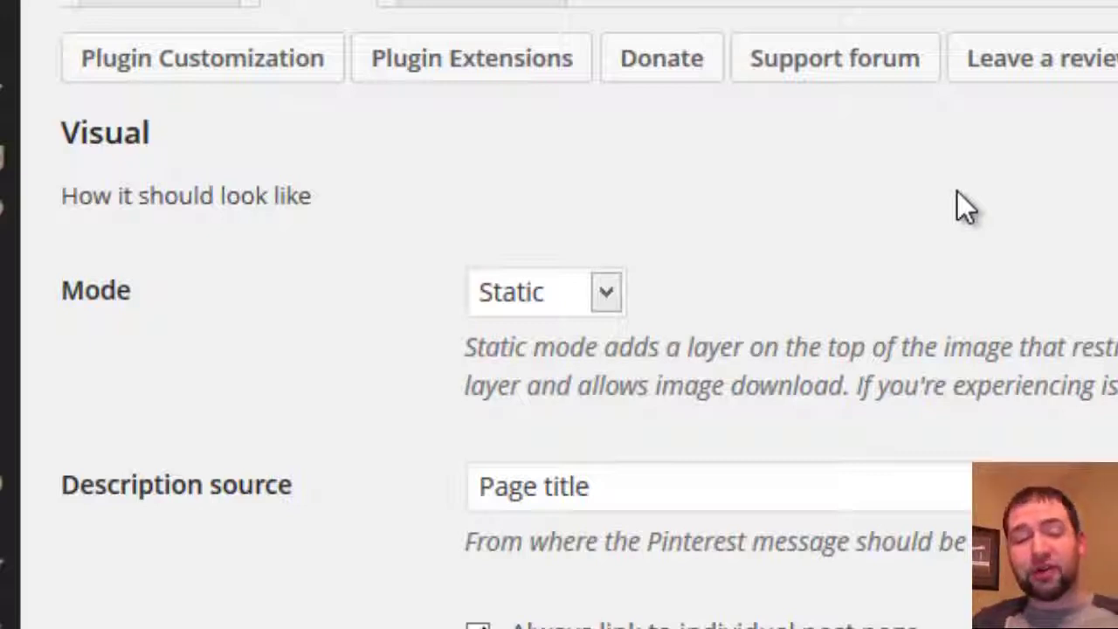
{"action": "scroll", "coordinate": [862, 175], "scroll_direction": "up", "scroll_amount": 1}
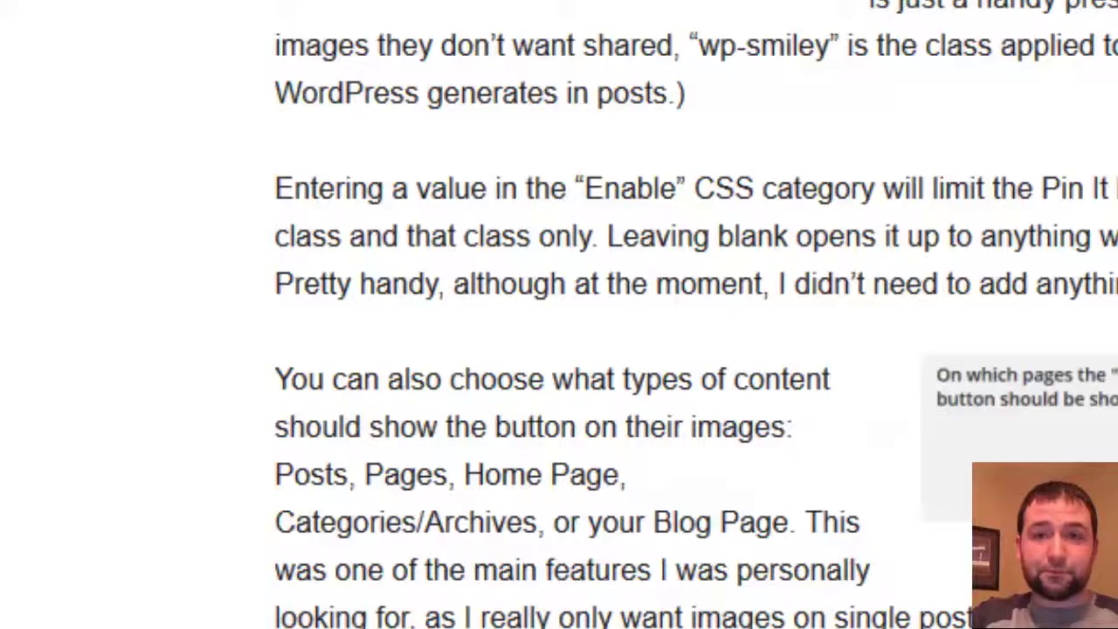
{"action": "scroll", "coordinate": [985, 137], "scroll_direction": "up", "scroll_amount": 10}
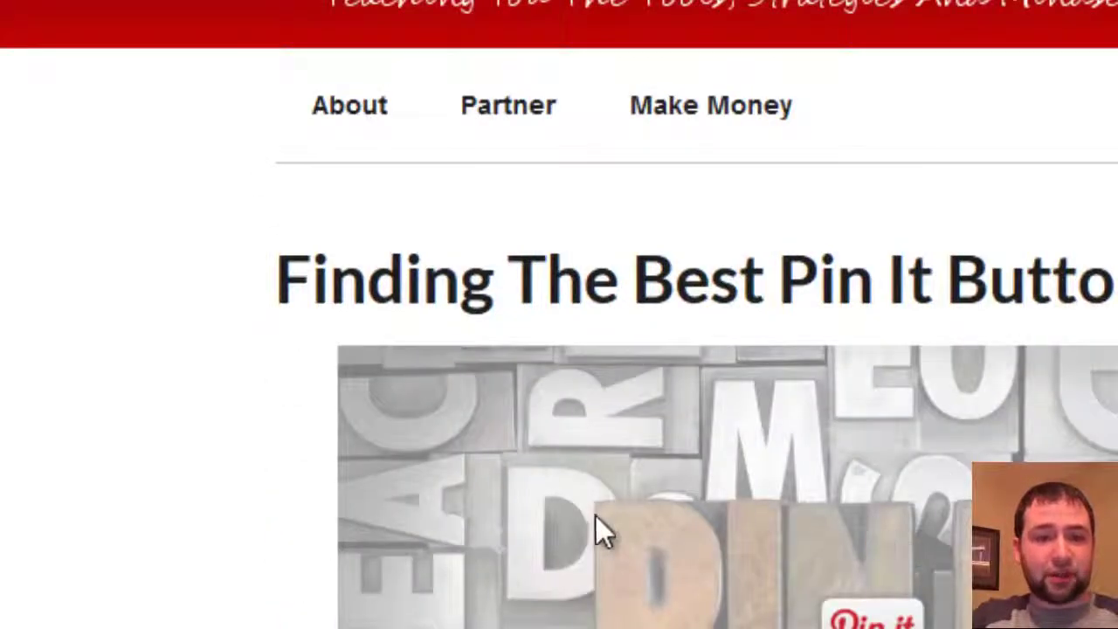
{"action": "right_click", "coordinate": [596, 517]}
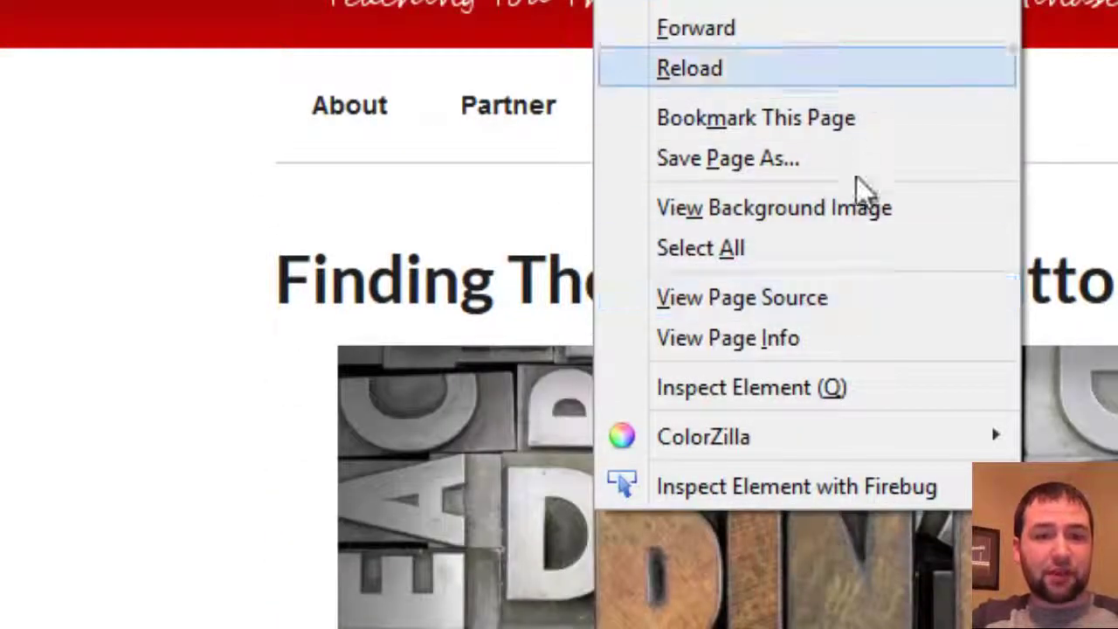
{"action": "left_click", "coordinate": [180, 460]}
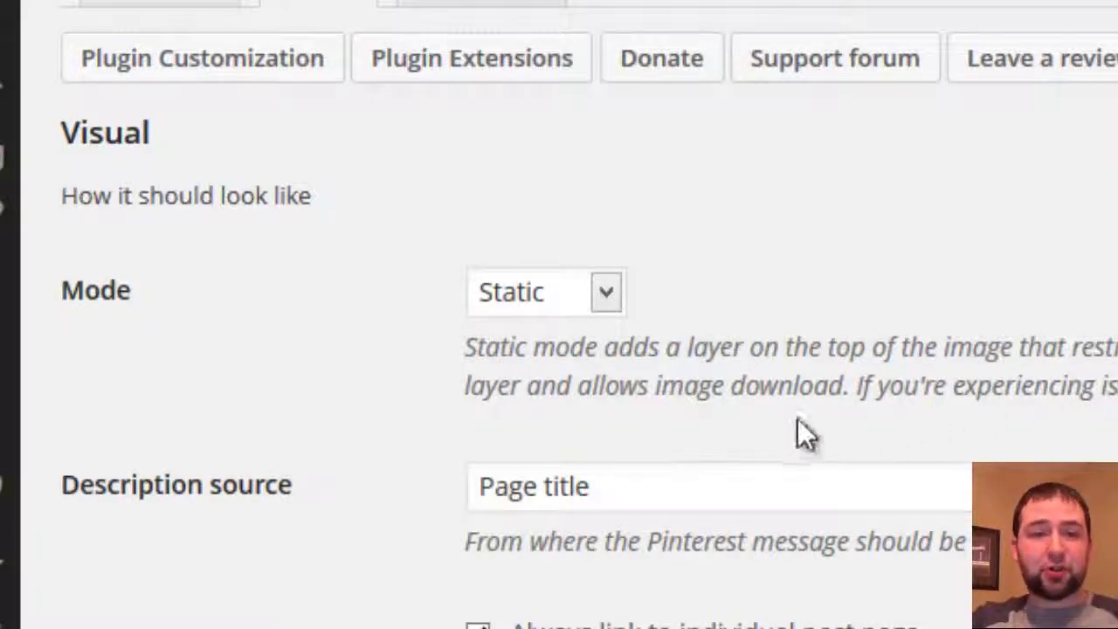
- Review the available Mode options in the Visual settings, keeping Static, and view the settings below
{"action": "left_click", "coordinate": [606, 295]}
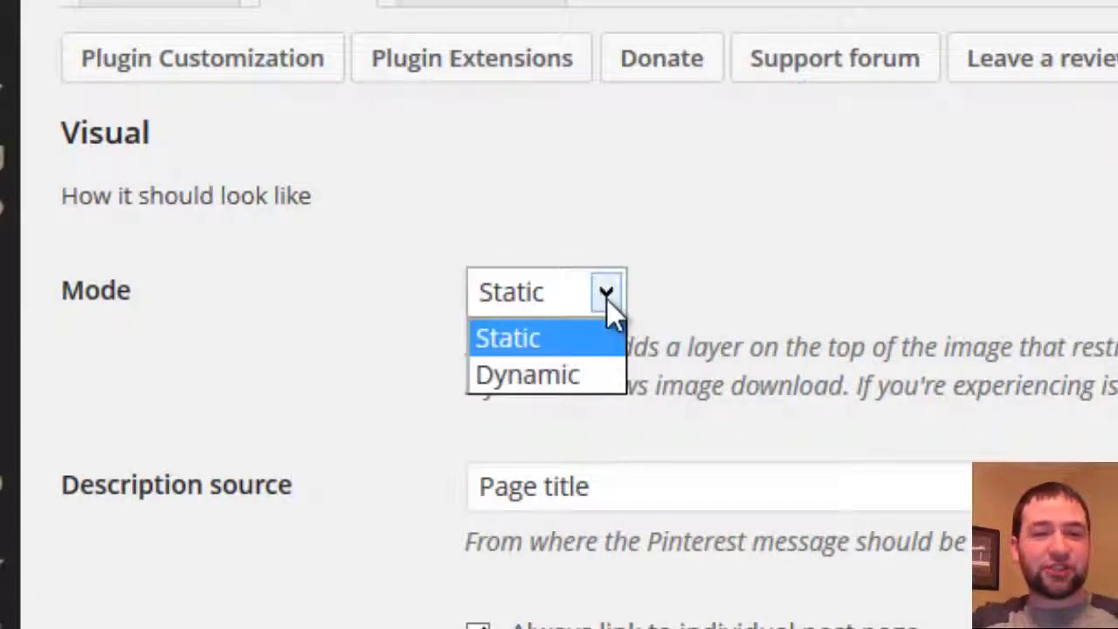
{"action": "left_click", "coordinate": [606, 299]}
{"action": "left_click", "coordinate": [833, 243]}
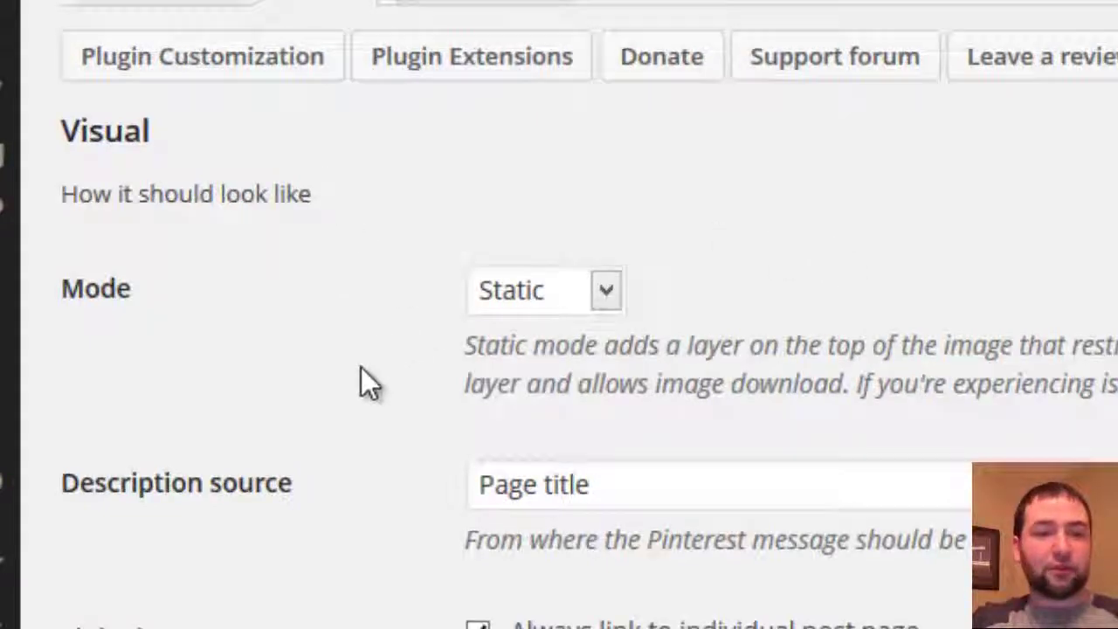
{"action": "scroll", "coordinate": [361, 367], "scroll_direction": "down", "scroll_amount": 6}
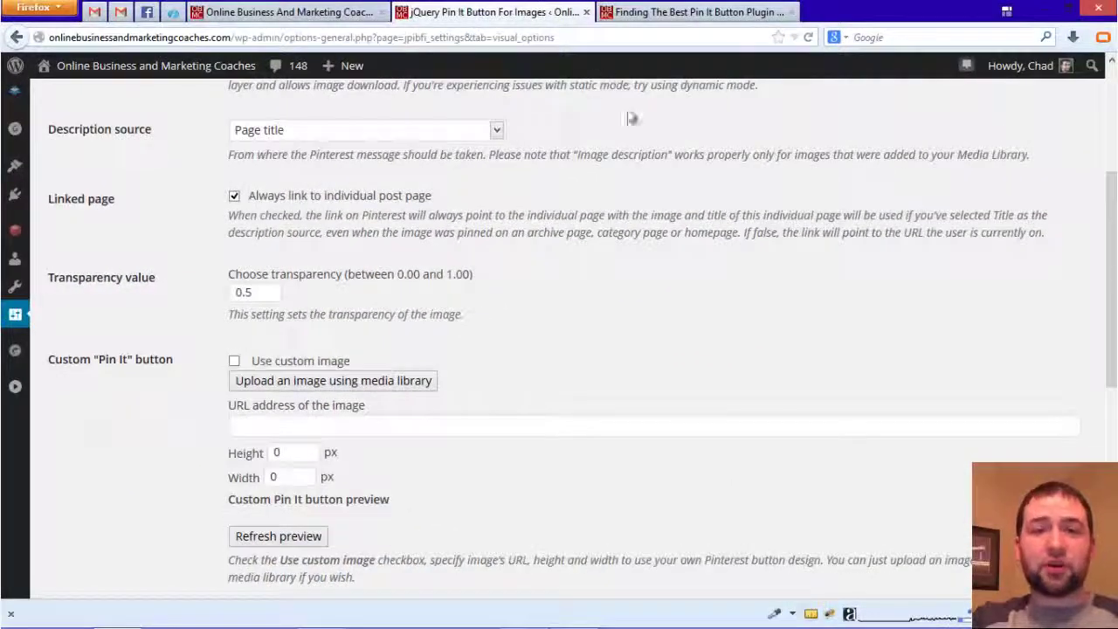
- Start pinning the post's header image, examine the prefilled Pinterest description, and close the pin window without pinning
{"action": "left_click", "coordinate": [637, 13]}
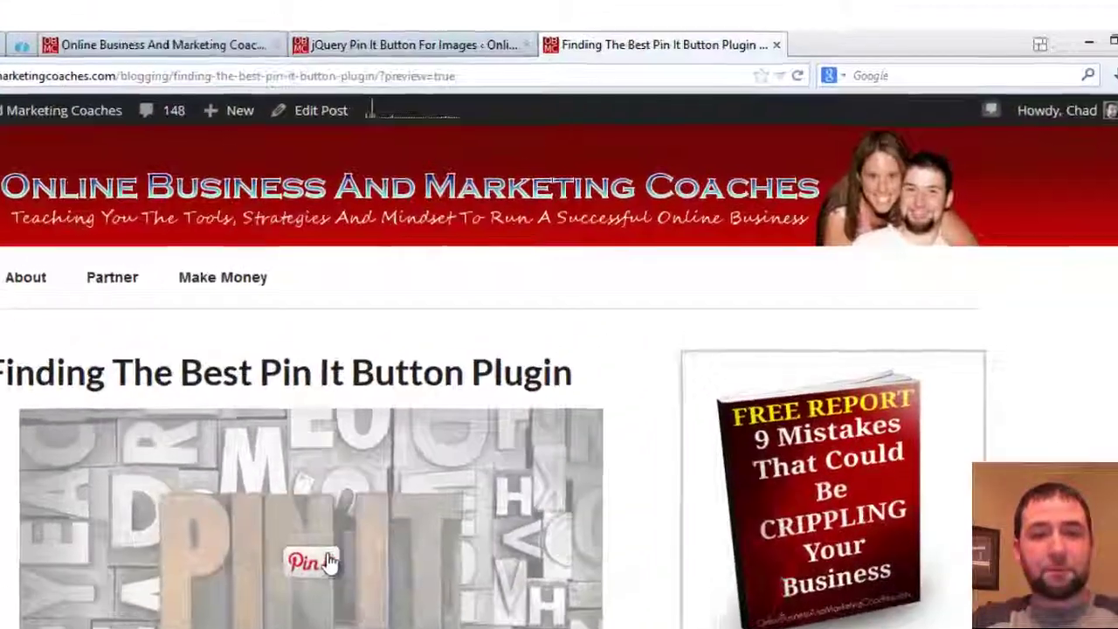
{"action": "left_click", "coordinate": [423, 436]}
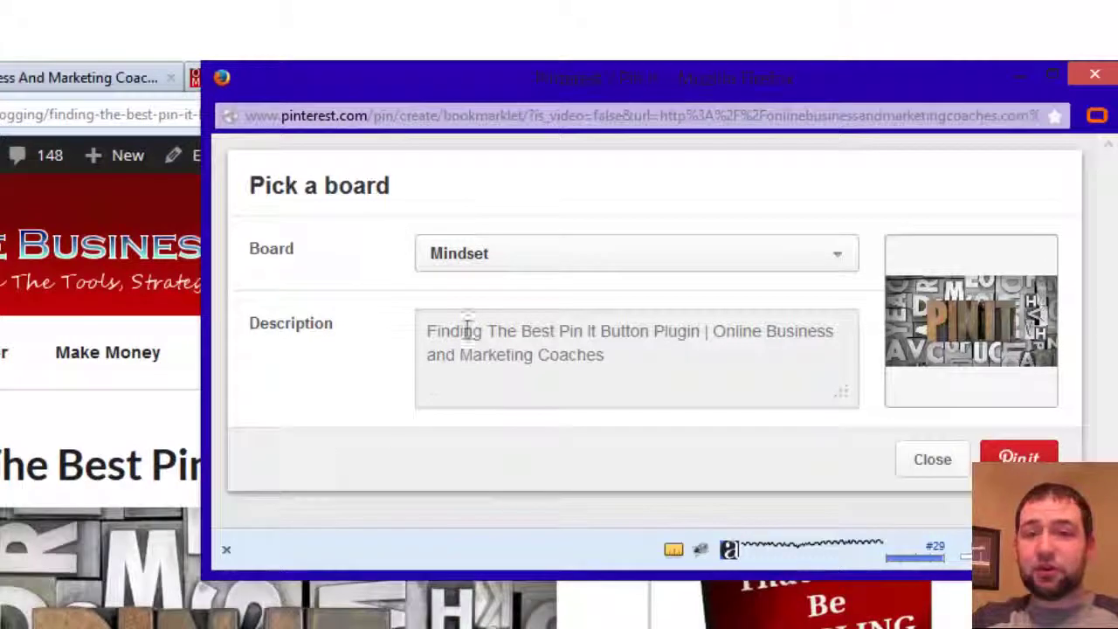
{"action": "left_click_drag", "start_coordinate": [636, 365], "coordinate": [844, 390]}
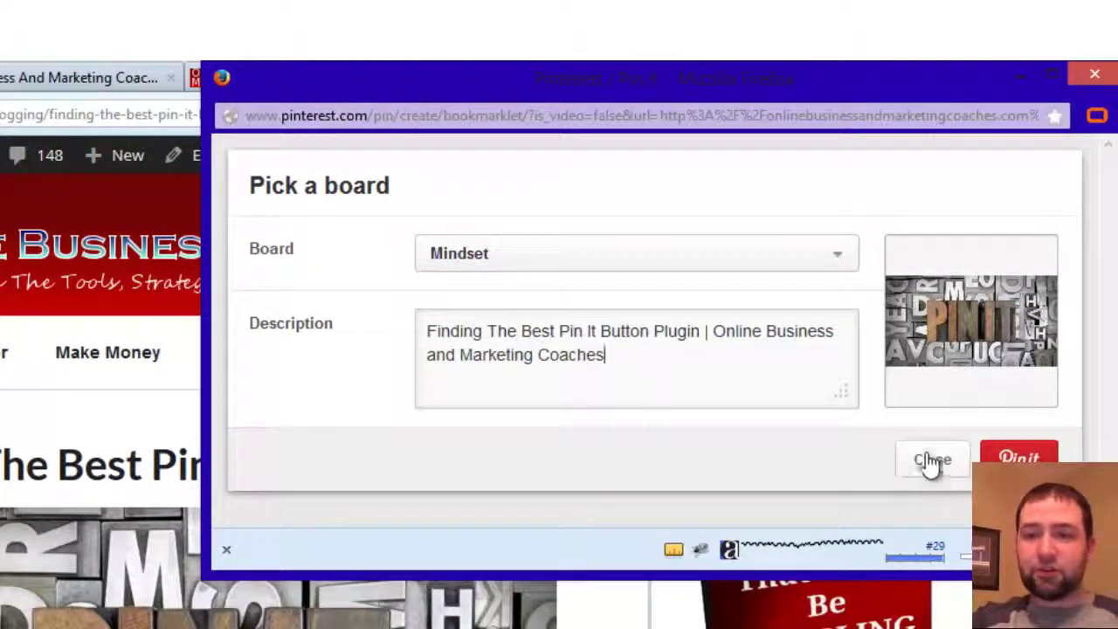
{"action": "left_click", "coordinate": [1096, 75]}
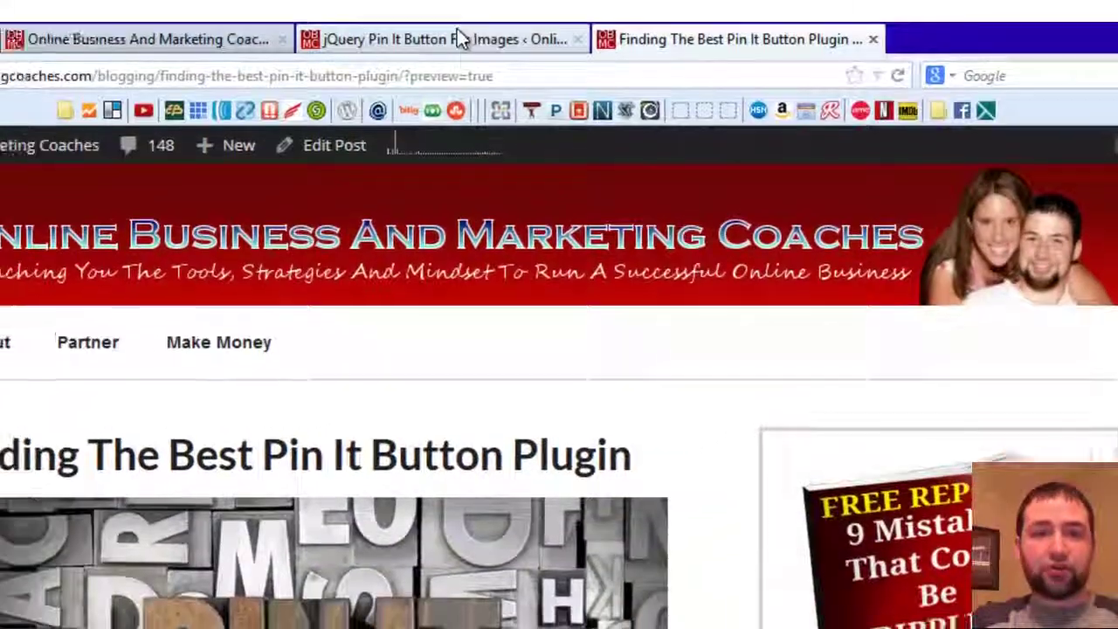
- Review the Description source options in the Visual settings, keeping Page title, and leave Always link to individual post page enabled
{"action": "left_click", "coordinate": [347, 77]}
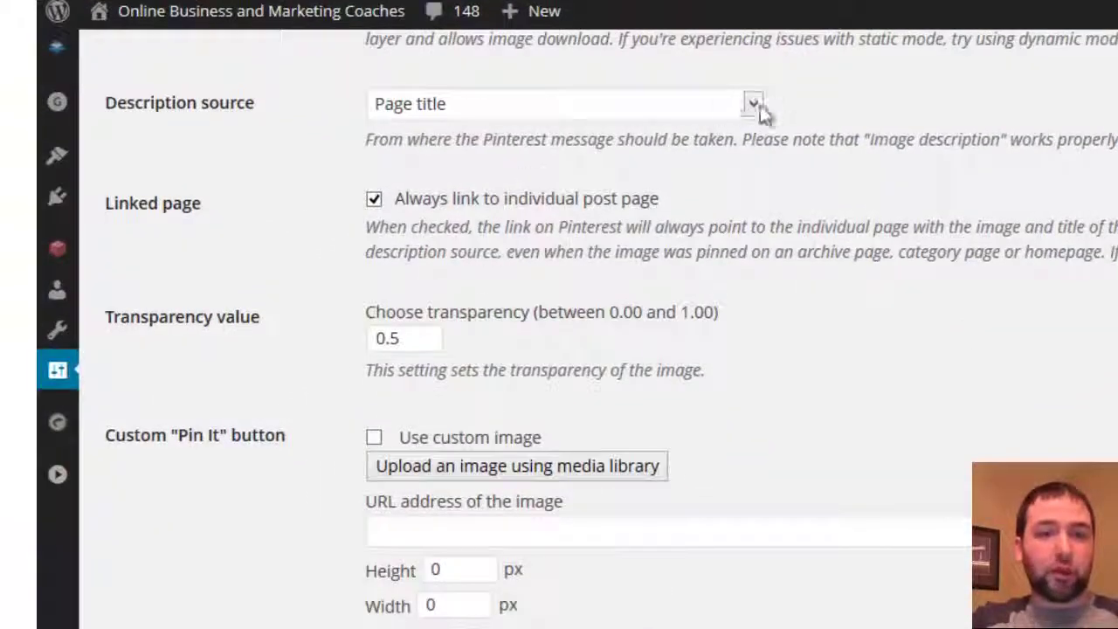
{"action": "left_click", "coordinate": [754, 105]}
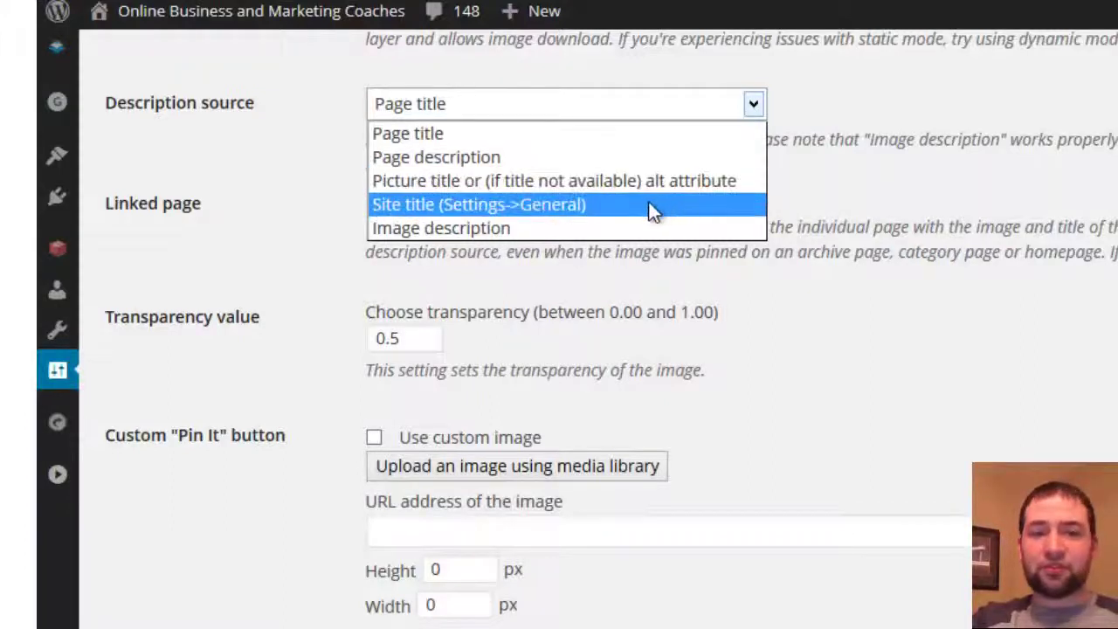
{"action": "left_click", "coordinate": [974, 204]}
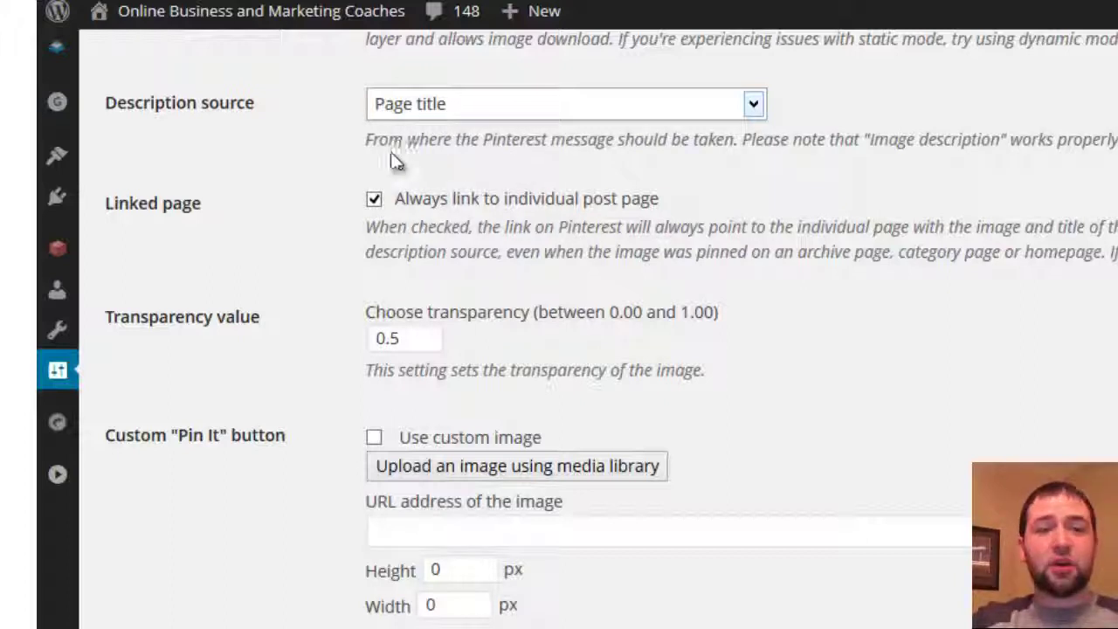
{"action": "left_click", "coordinate": [375, 201]}
{"action": "left_click", "coordinate": [375, 201]}
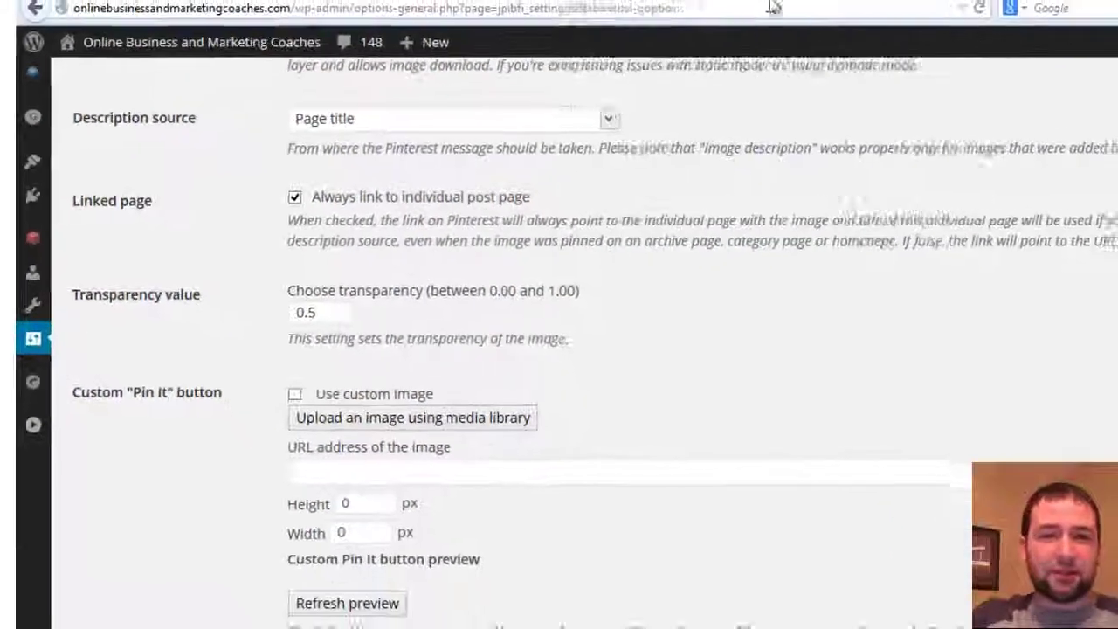
- Check the transparency effect on the post's header image against the plugin's Transparency value setting
{"action": "left_click", "coordinate": [655, 12]}
{"action": "scroll", "coordinate": [679, 335], "scroll_direction": "down", "scroll_amount": 1}
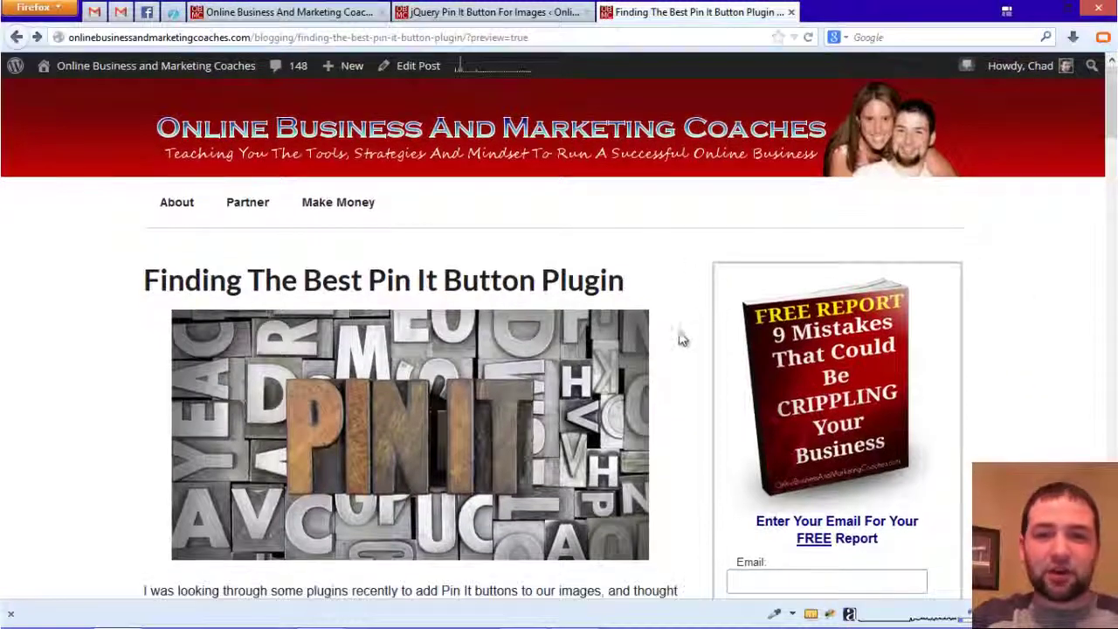
{"action": "scroll", "coordinate": [684, 315], "scroll_direction": "down", "scroll_amount": 2}
{"action": "mouse_move", "coordinate": [299, 314]}
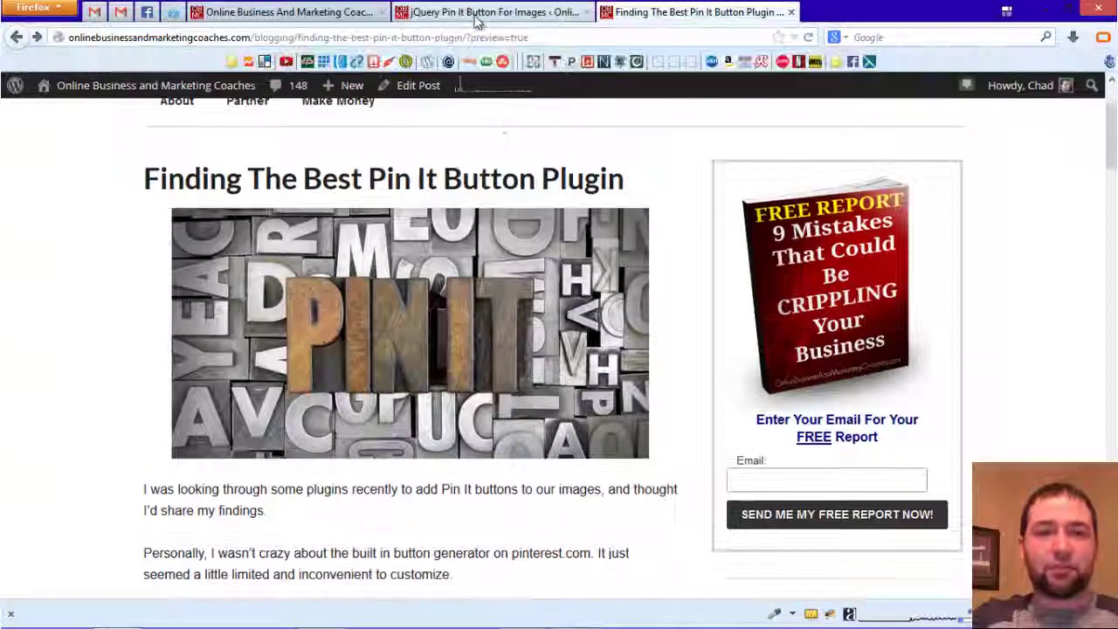
{"action": "left_click", "coordinate": [476, 12]}
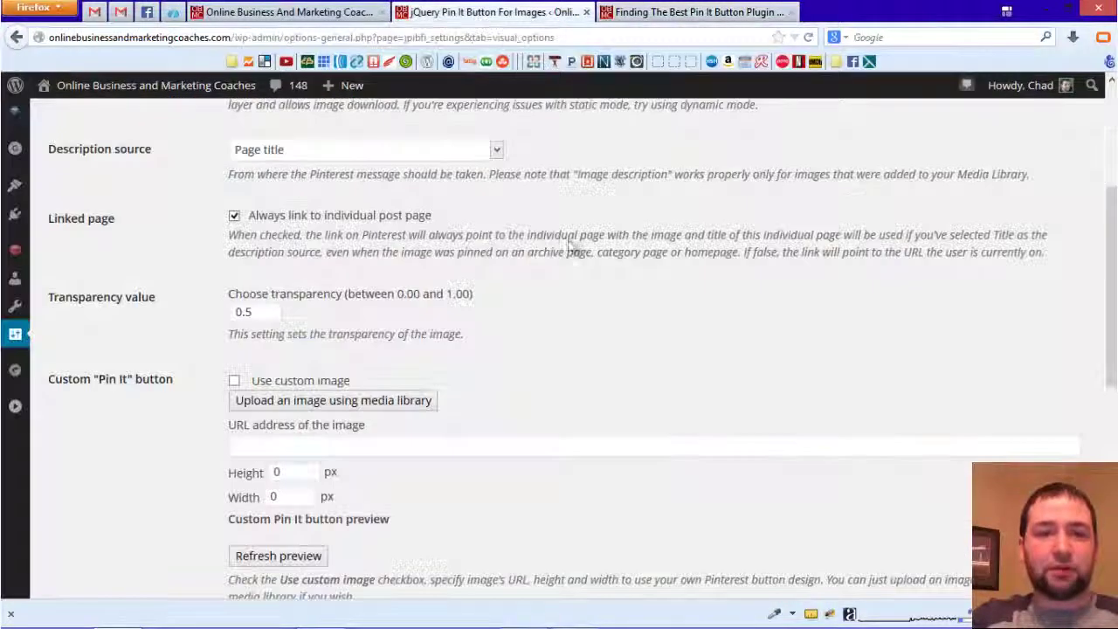
{"action": "scroll", "coordinate": [534, 402], "scroll_direction": "down", "scroll_amount": 3}
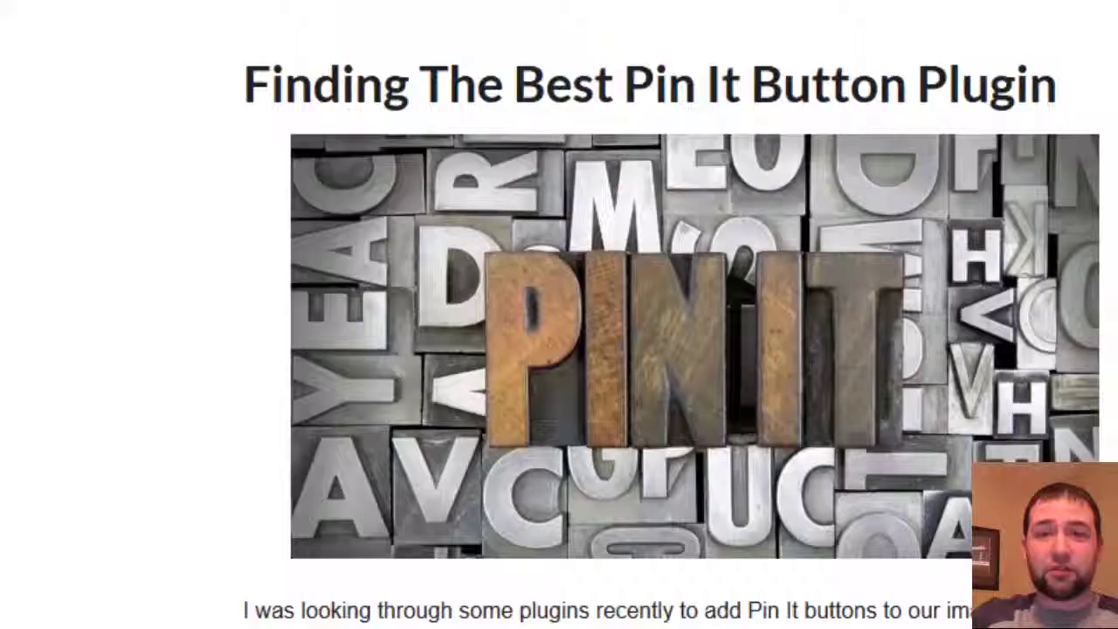
{"action": "mouse_move", "coordinate": [819, 358]}
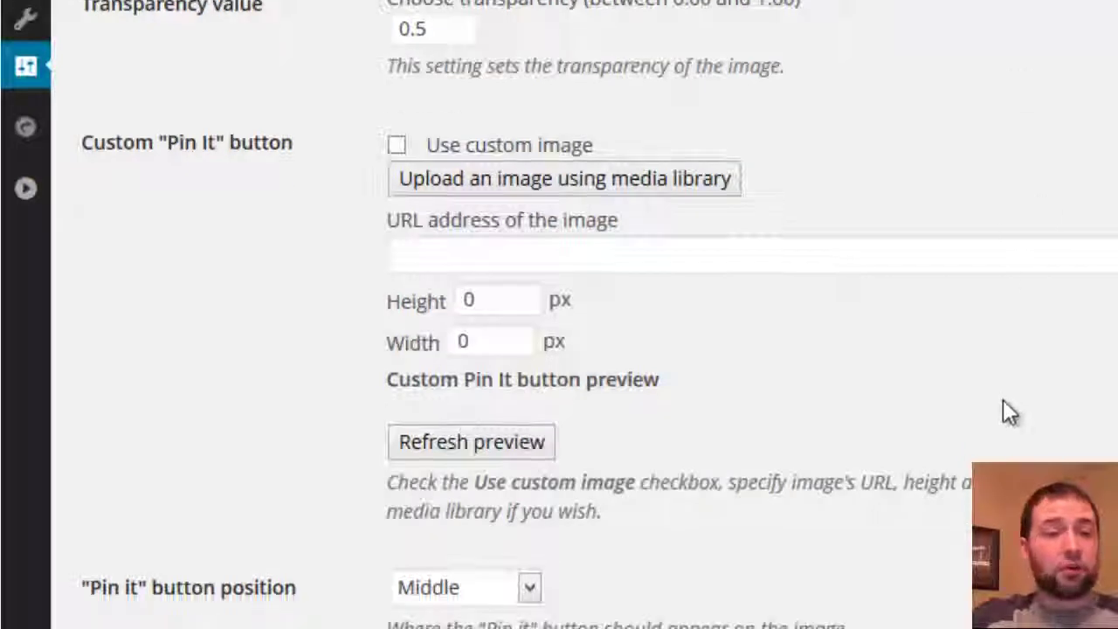
- Examine the Custom "Pin It" button settings, including the image URL, height and width fields, without changing them
{"action": "scroll", "coordinate": [1003, 397], "scroll_direction": "down", "scroll_amount": 3}
{"action": "scroll", "coordinate": [991, 411], "scroll_direction": "up", "scroll_amount": 4}
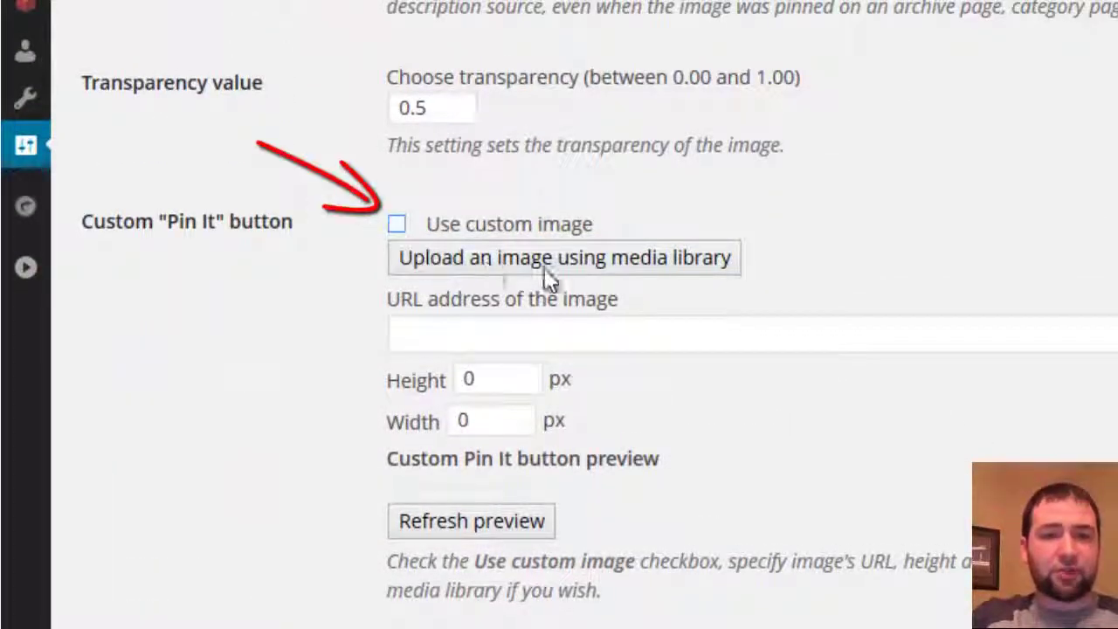
{"action": "left_click", "coordinate": [699, 339]}
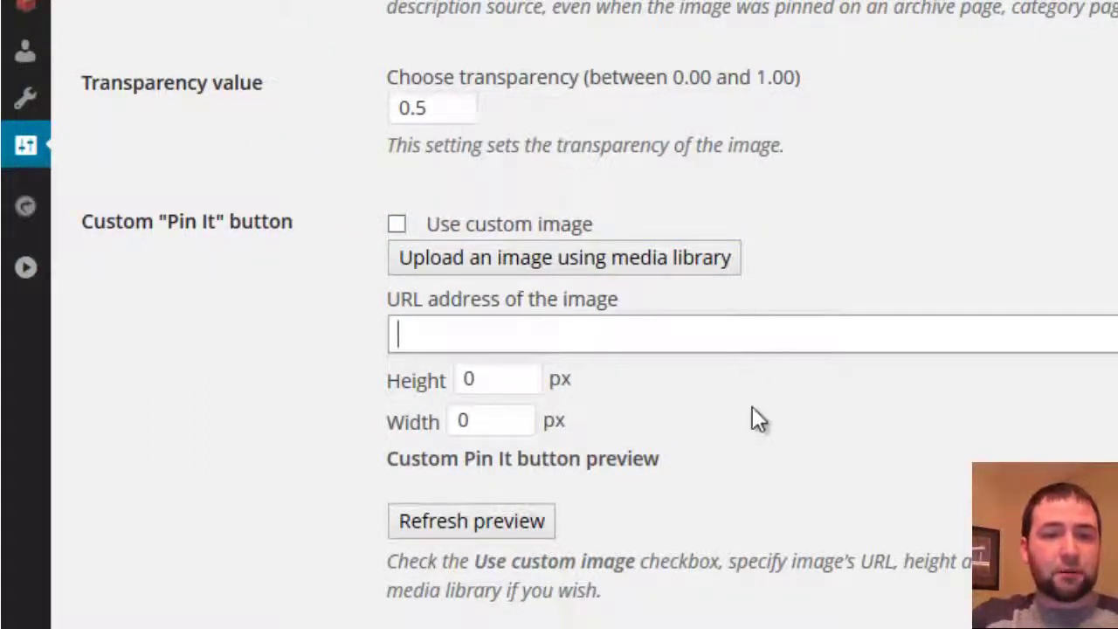
{"action": "left_click", "coordinate": [484, 388]}
{"action": "left_click", "coordinate": [511, 383]}
{"action": "left_click", "coordinate": [500, 425]}
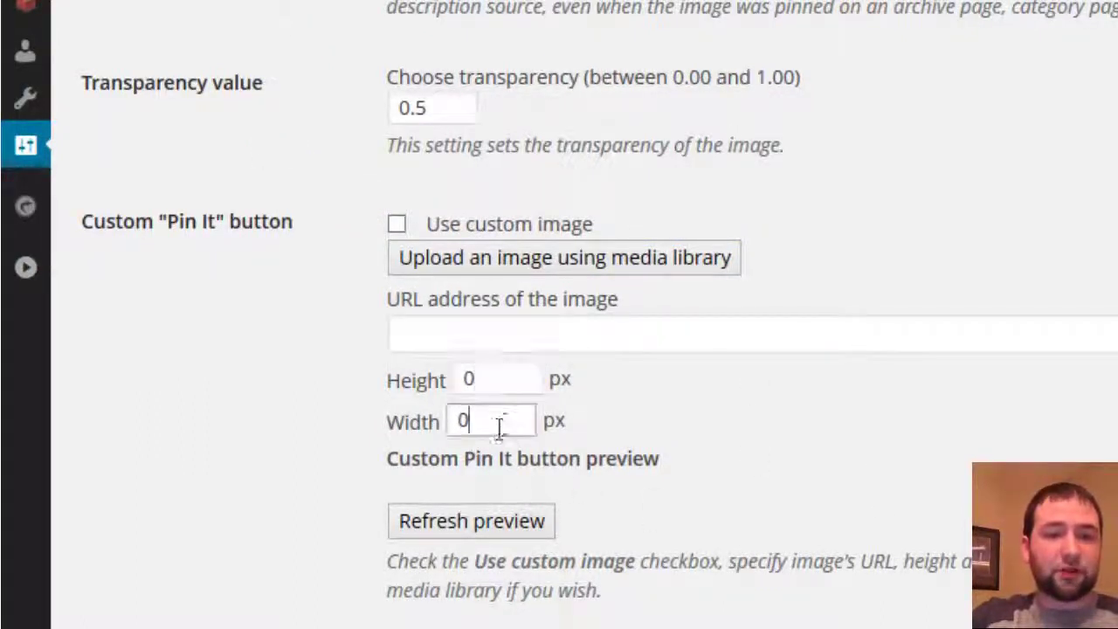
{"action": "left_click", "coordinate": [531, 376]}
{"action": "left_click", "coordinate": [524, 422]}
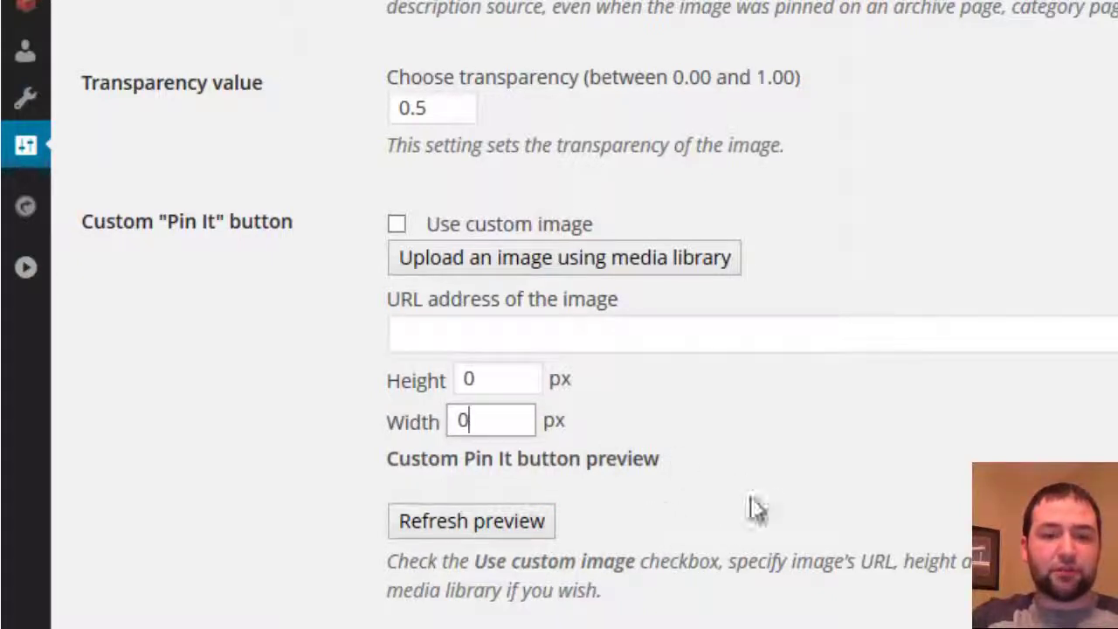
- Review the "Pin it" button position options, keeping Middle, and view the button margins and Retina friendly settings
{"action": "scroll", "coordinate": [875, 512], "scroll_direction": "down", "scroll_amount": 5}
{"action": "scroll", "coordinate": [874, 512], "scroll_direction": "down", "scroll_amount": 2}
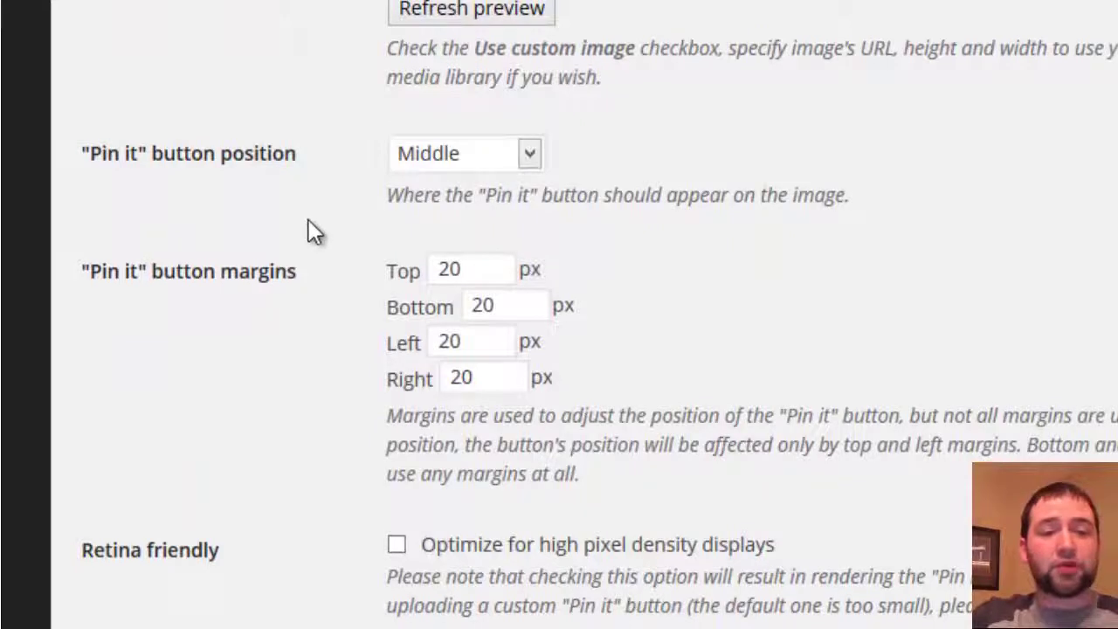
{"action": "left_click", "coordinate": [528, 153]}
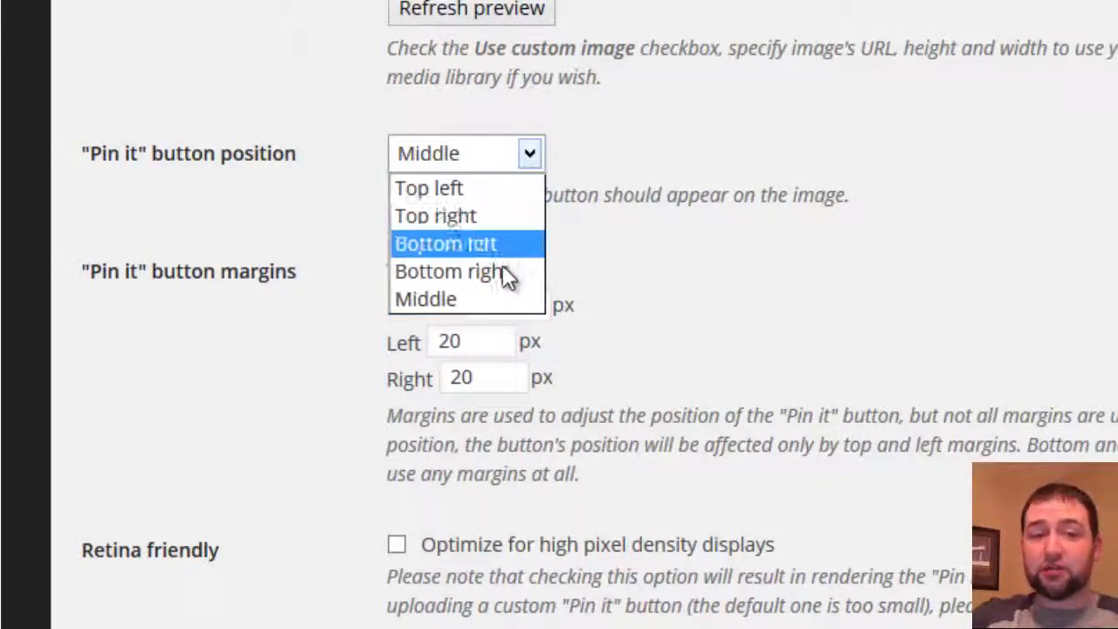
{"action": "left_click", "coordinate": [714, 255]}
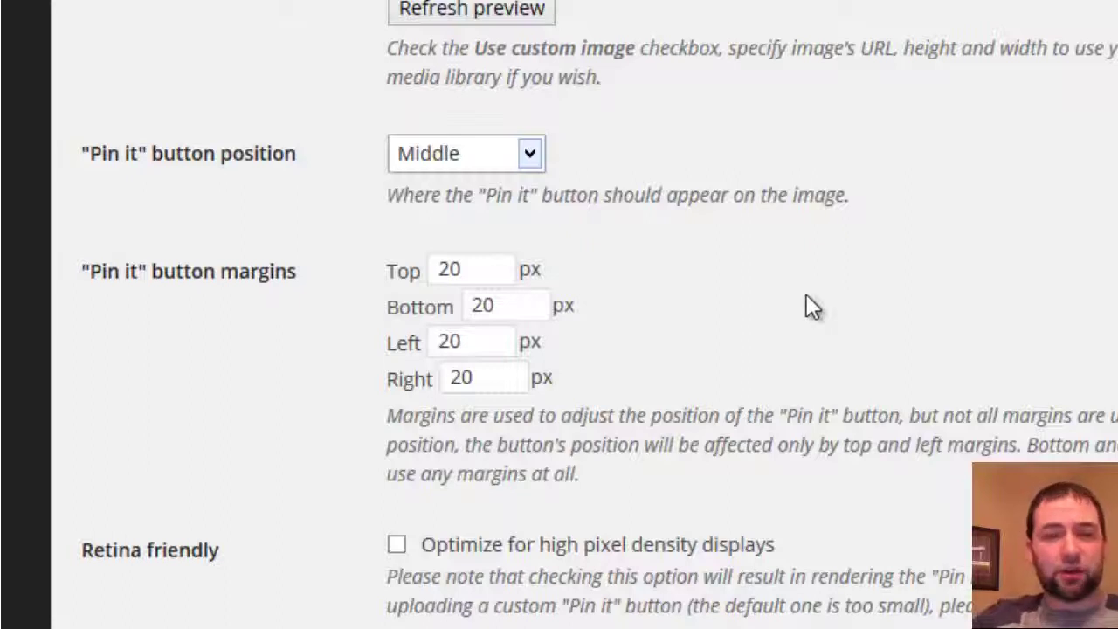
{"action": "scroll", "coordinate": [776, 310], "scroll_direction": "down", "scroll_amount": 1}
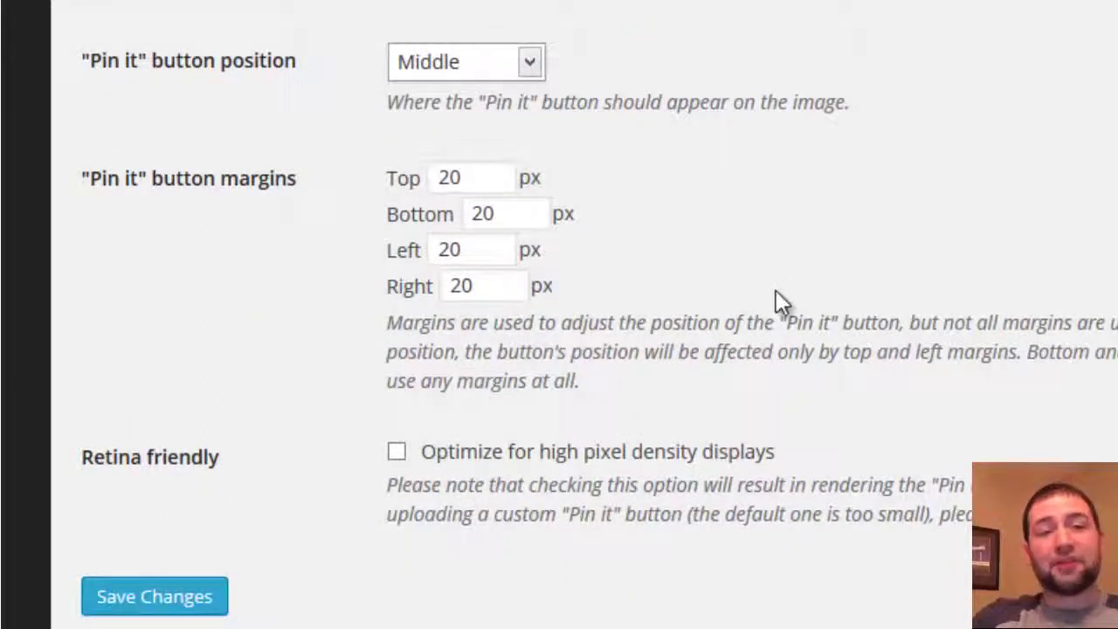
{"action": "scroll", "coordinate": [783, 276], "scroll_direction": "up", "scroll_amount": 1}
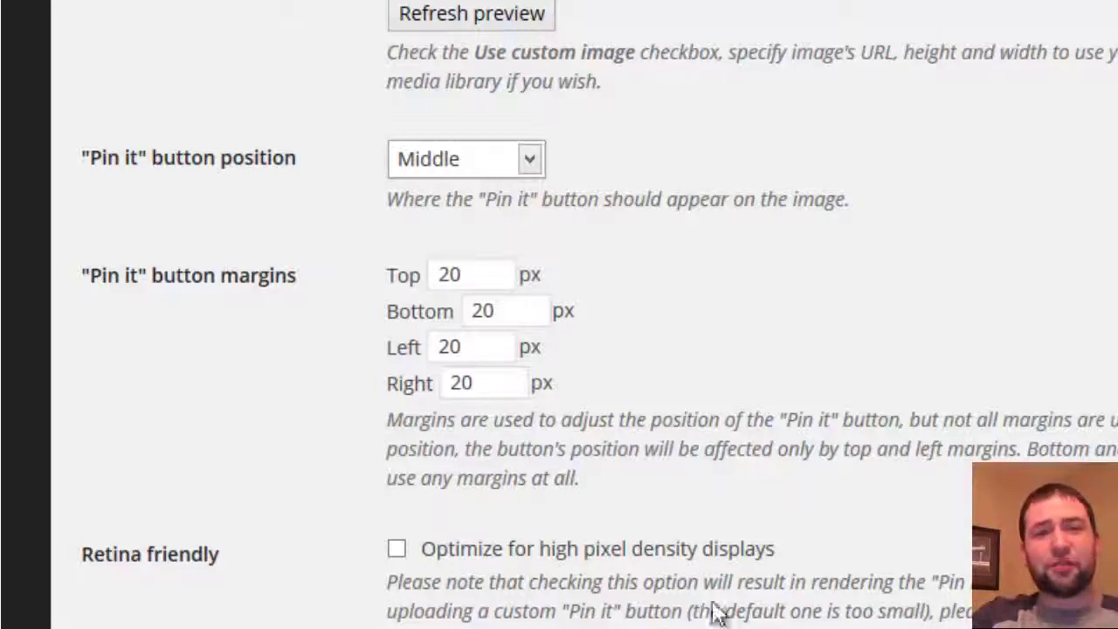
- Open the plugin's Advanced settings and examine the debug mode and Container selector options
{"action": "scroll", "coordinate": [817, 408], "scroll_direction": "up", "scroll_amount": 1}
{"action": "scroll", "coordinate": [813, 407], "scroll_direction": "up", "scroll_amount": 5}
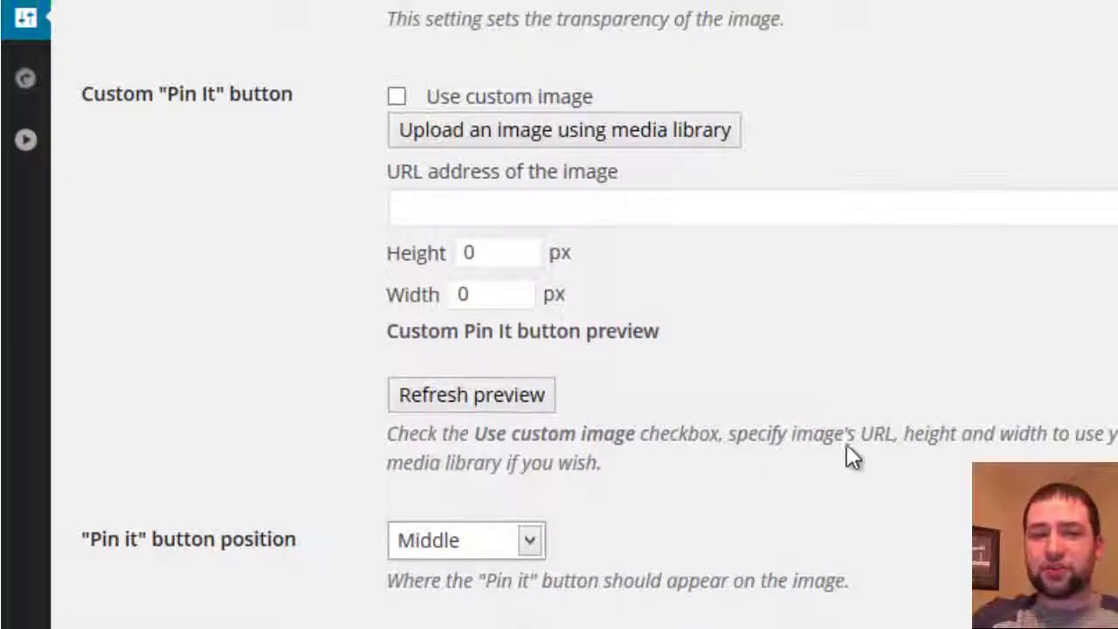
{"action": "scroll", "coordinate": [861, 507], "scroll_direction": "down", "scroll_amount": 4}
{"action": "scroll", "coordinate": [761, 565], "scroll_direction": "down", "scroll_amount": 2}
{"action": "scroll", "coordinate": [761, 549], "scroll_direction": "up", "scroll_amount": 10}
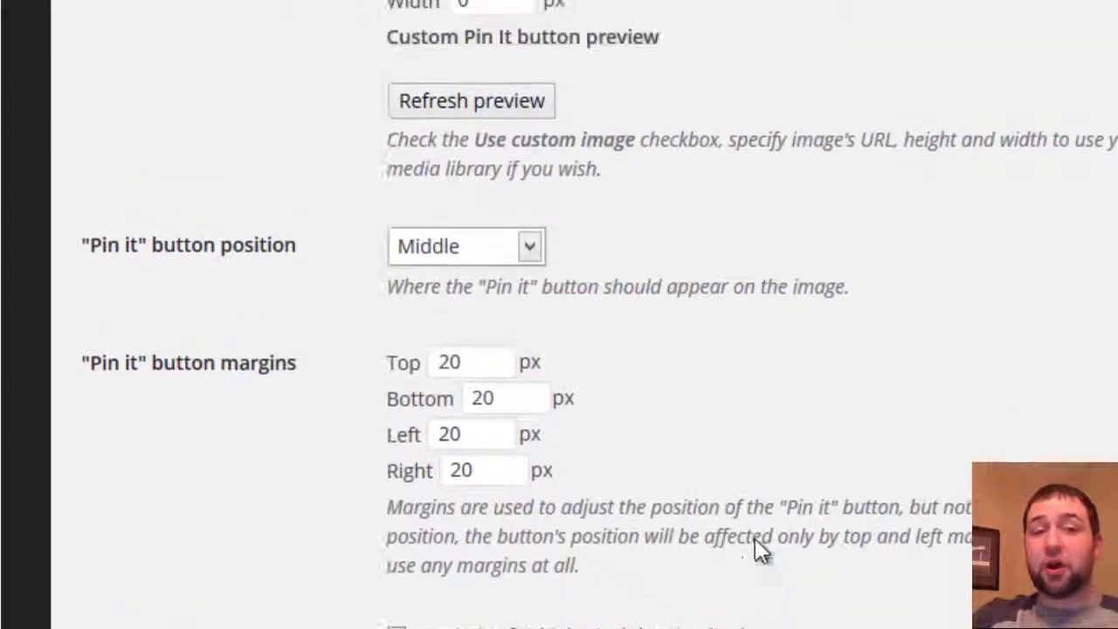
{"action": "scroll", "coordinate": [889, 392], "scroll_direction": "up", "scroll_amount": 7}
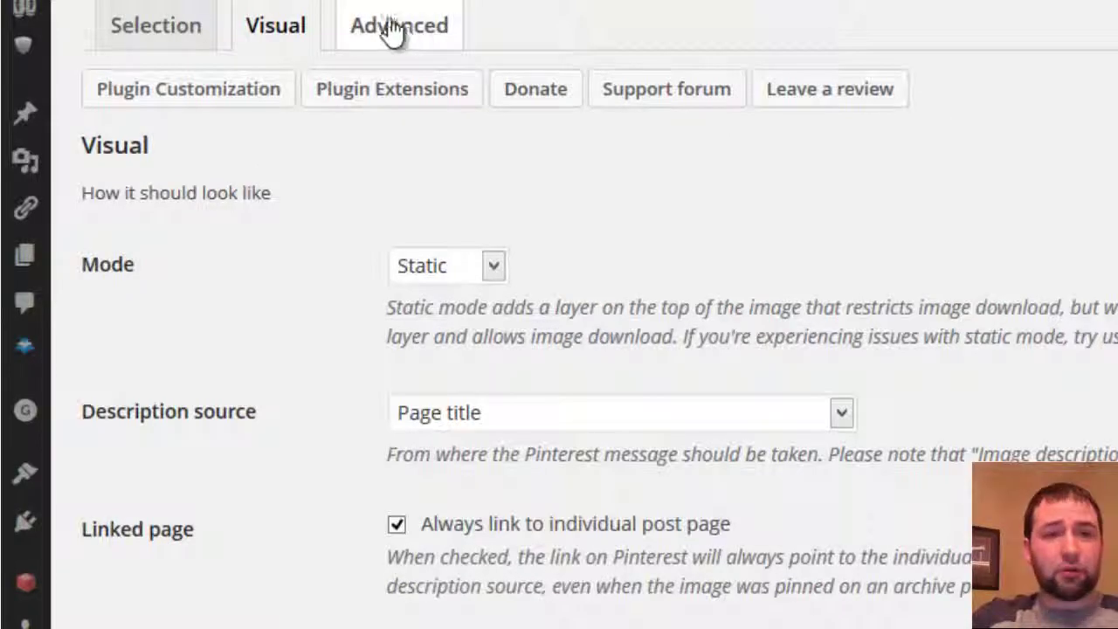
{"action": "left_click", "coordinate": [392, 29]}
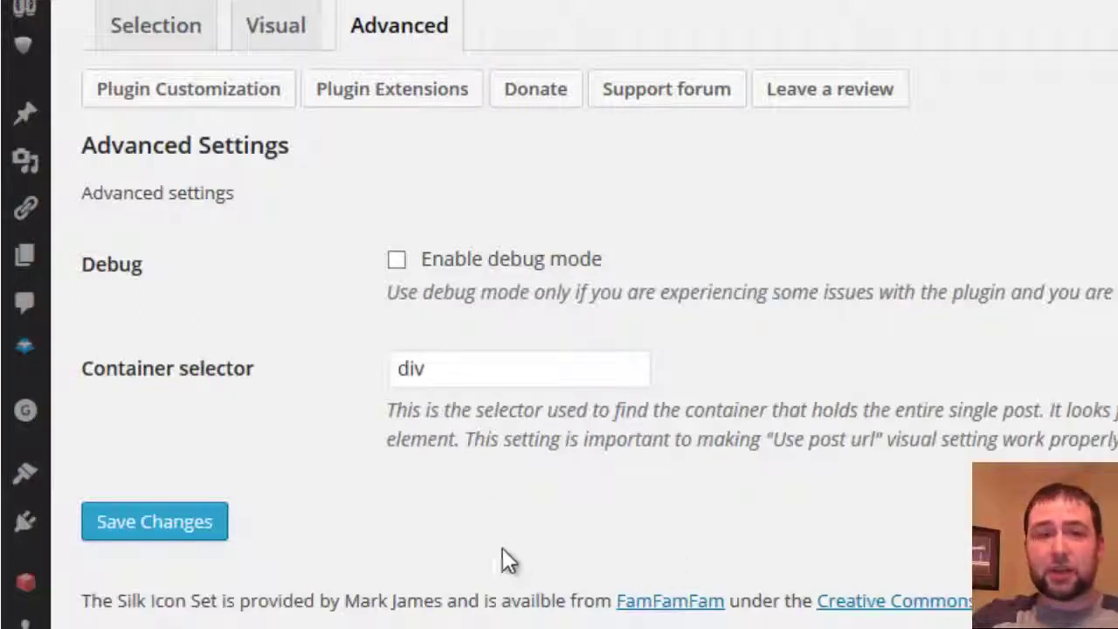
{"action": "left_click", "coordinate": [453, 373]}
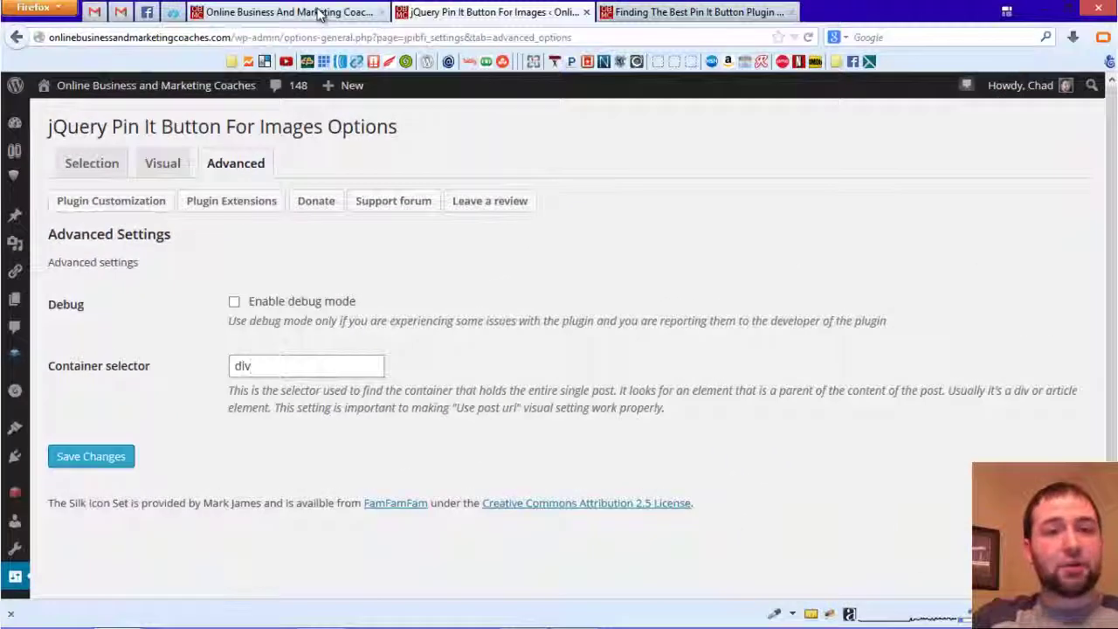
- Check the post thumbnails on the site's home page for the Pin It button
{"action": "left_click", "coordinate": [337, 12]}
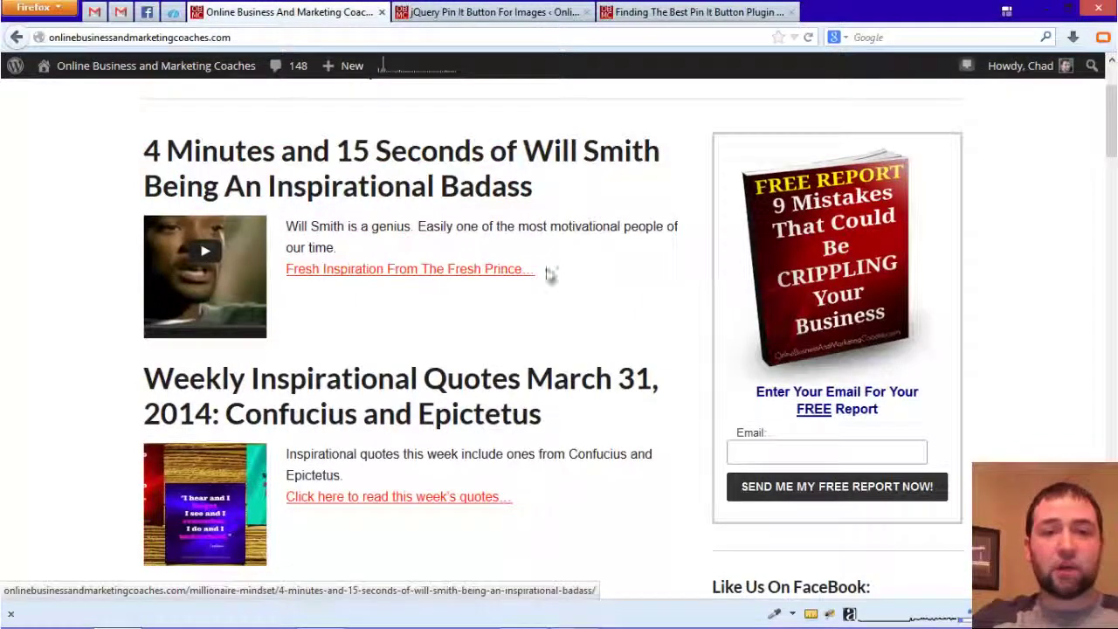
{"action": "scroll", "coordinate": [554, 289], "scroll_direction": "up", "scroll_amount": 3}
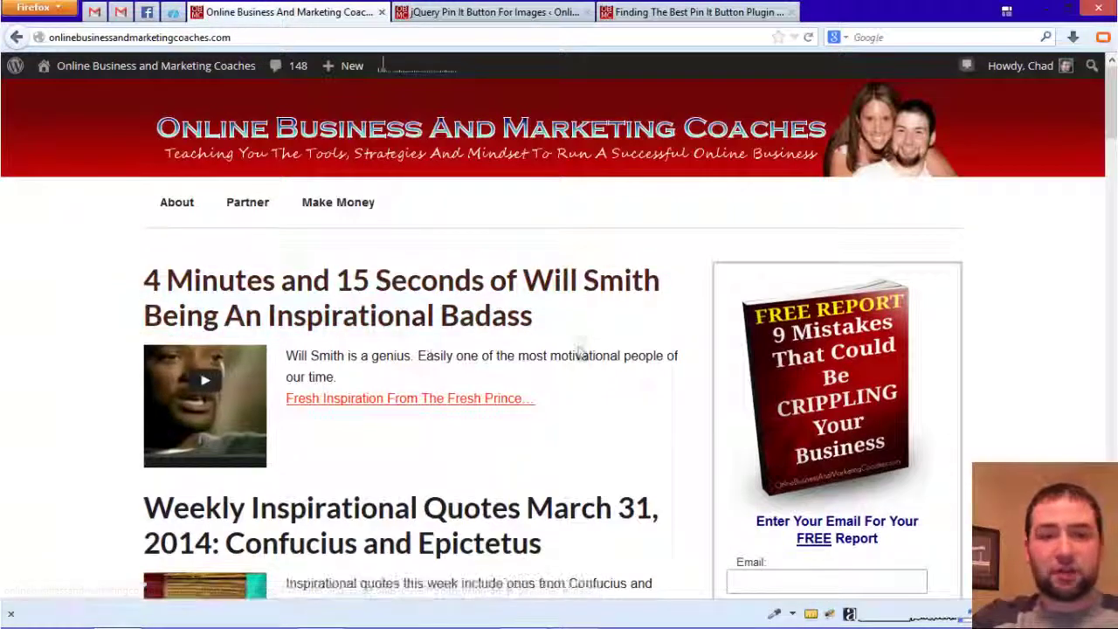
{"action": "scroll", "coordinate": [716, 362], "scroll_direction": "down", "scroll_amount": 3}
{"action": "scroll", "coordinate": [237, 349], "scroll_direction": "down", "scroll_amount": 6}
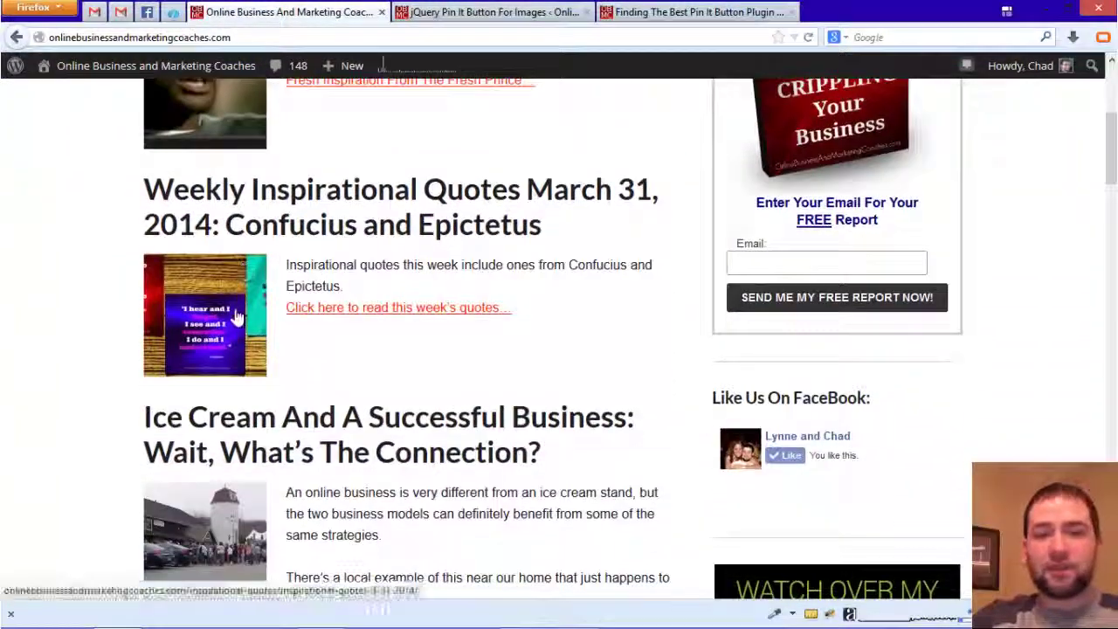
{"action": "scroll", "coordinate": [711, 55], "scroll_direction": "up", "scroll_amount": 7}
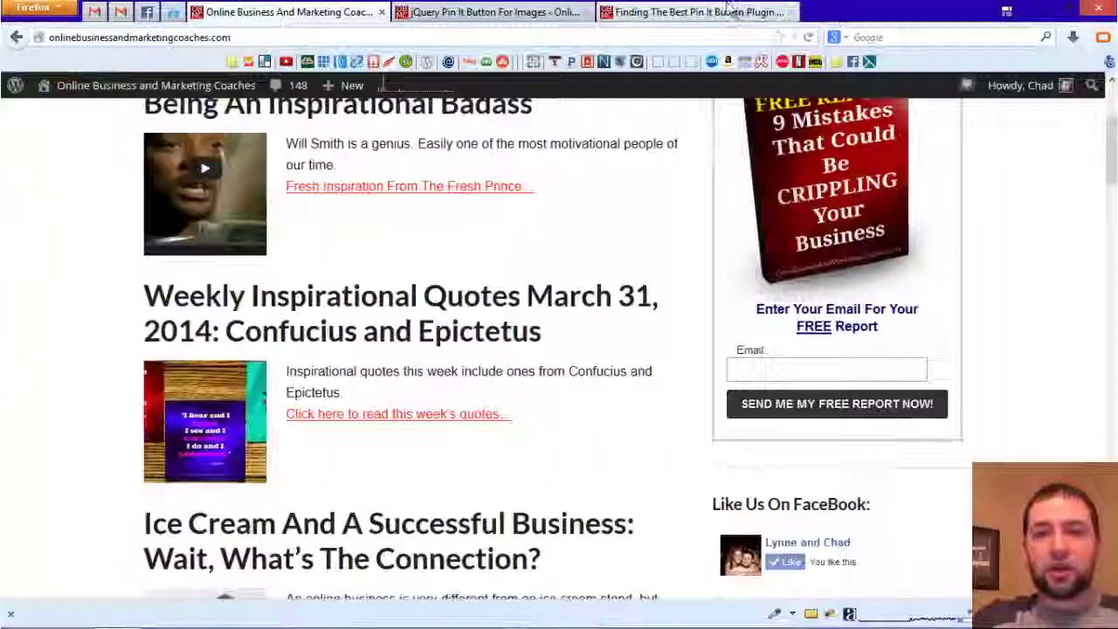
- Look through the Pin It button plugin post down to the comment section, and return to its header image
{"action": "left_click", "coordinate": [695, 12]}
{"action": "scroll", "coordinate": [395, 300], "scroll_direction": "down", "scroll_amount": 2}
{"action": "scroll", "coordinate": [419, 288], "scroll_direction": "down", "scroll_amount": 2}
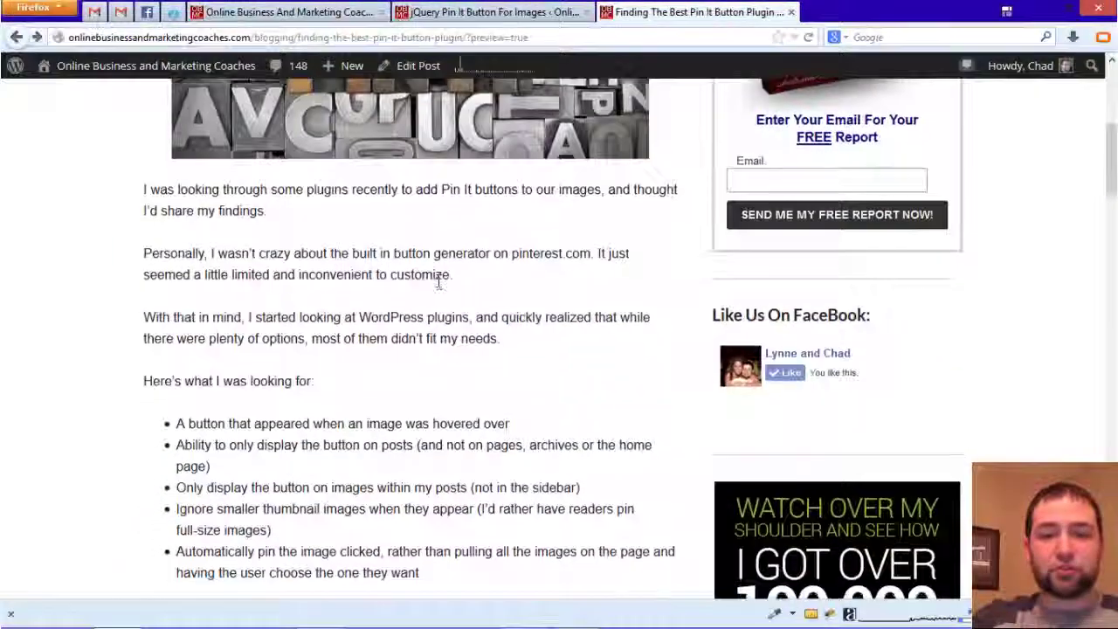
{"action": "scroll", "coordinate": [612, 244], "scroll_direction": "down", "scroll_amount": 5}
{"action": "scroll", "coordinate": [560, 324], "scroll_direction": "down", "scroll_amount": 5}
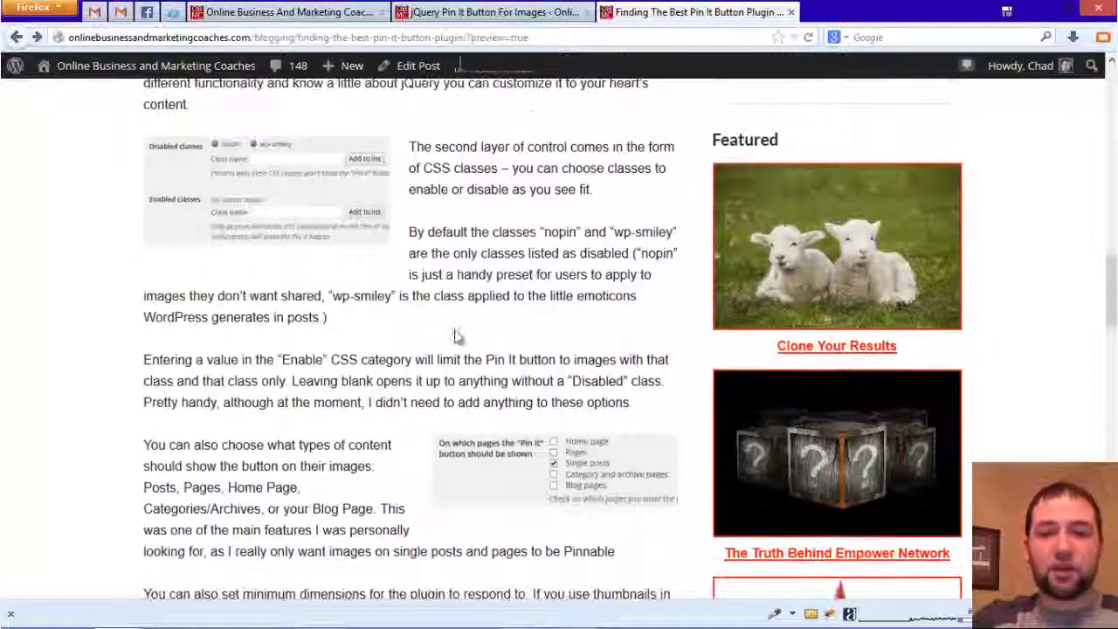
{"action": "scroll", "coordinate": [524, 463], "scroll_direction": "down", "scroll_amount": 6}
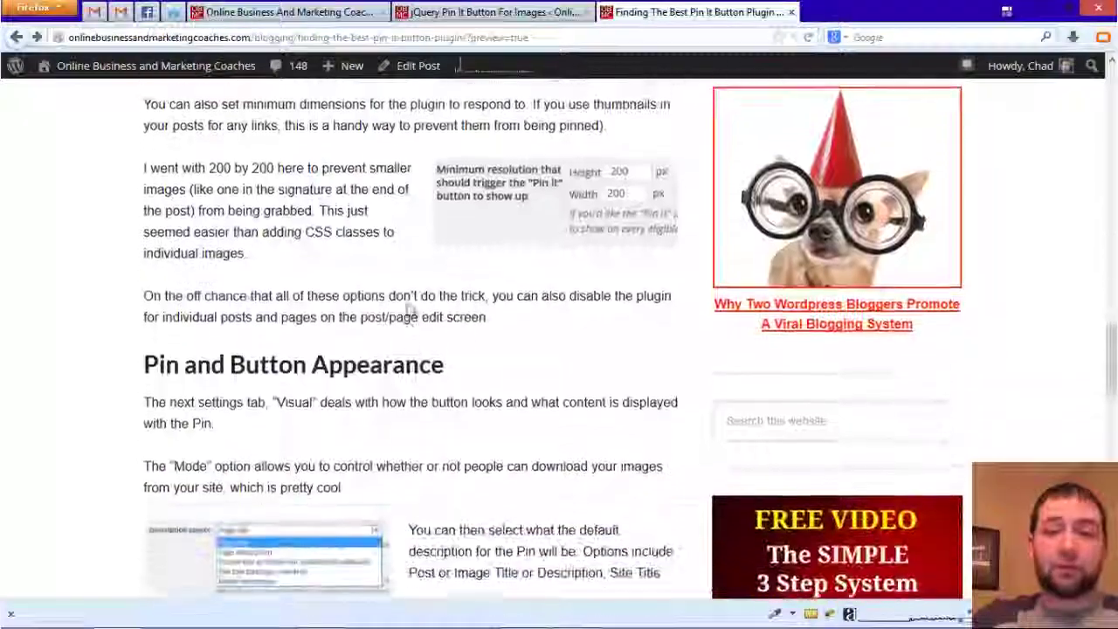
{"action": "scroll", "coordinate": [516, 354], "scroll_direction": "up", "scroll_amount": 1}
{"action": "scroll", "coordinate": [503, 385], "scroll_direction": "down", "scroll_amount": 7}
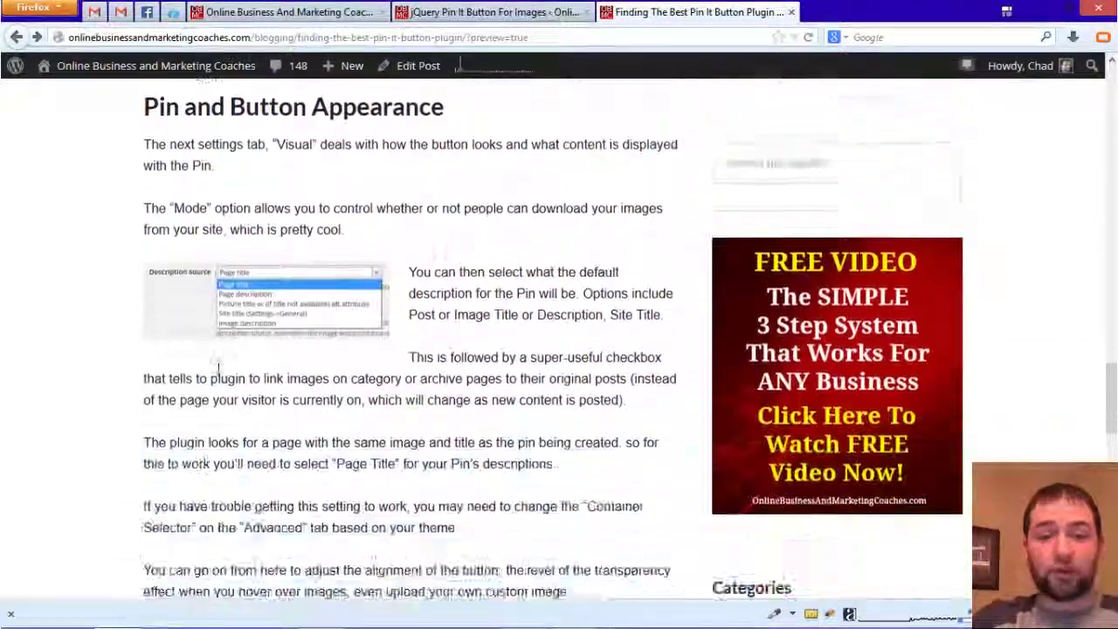
{"action": "scroll", "coordinate": [489, 384], "scroll_direction": "down", "scroll_amount": 1}
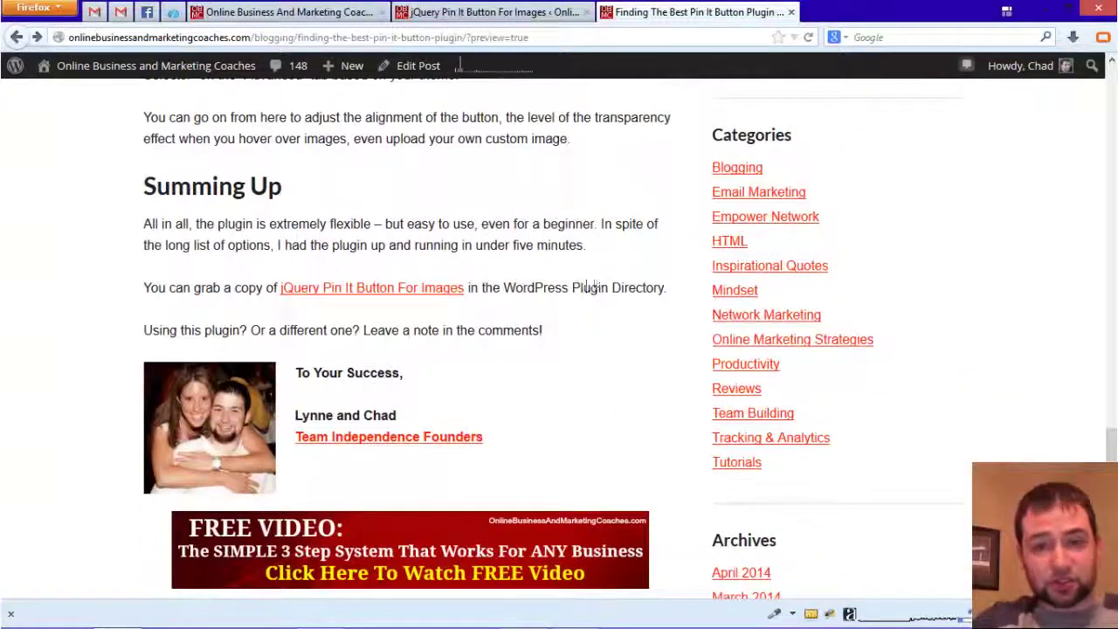
{"action": "scroll", "coordinate": [559, 350], "scroll_direction": "down", "scroll_amount": 3}
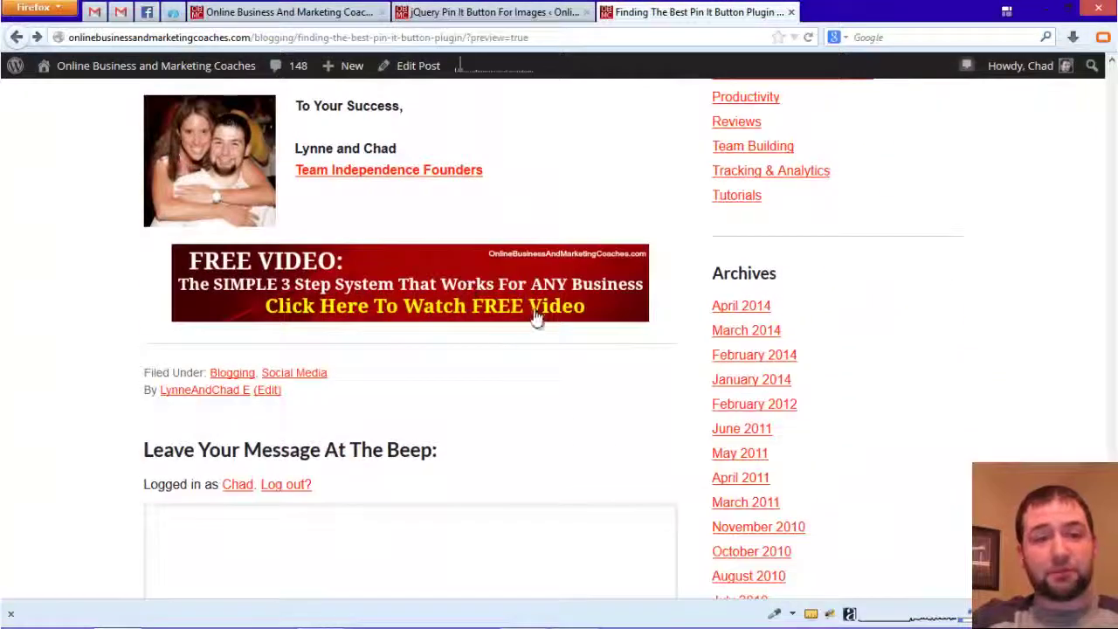
{"action": "scroll", "coordinate": [562, 370], "scroll_direction": "up", "scroll_amount": 20}
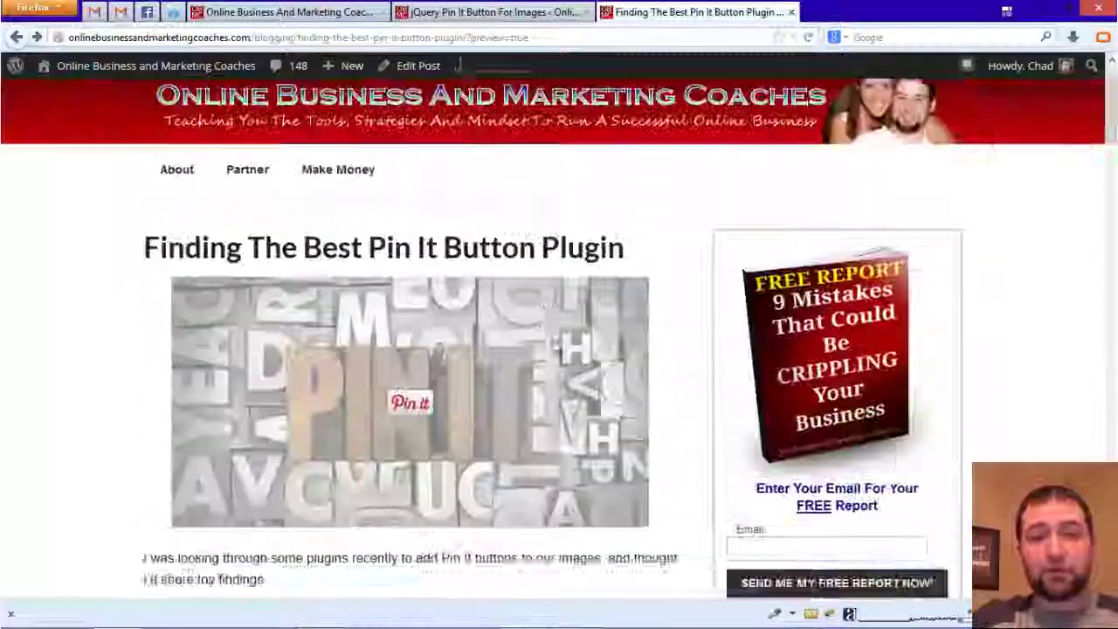